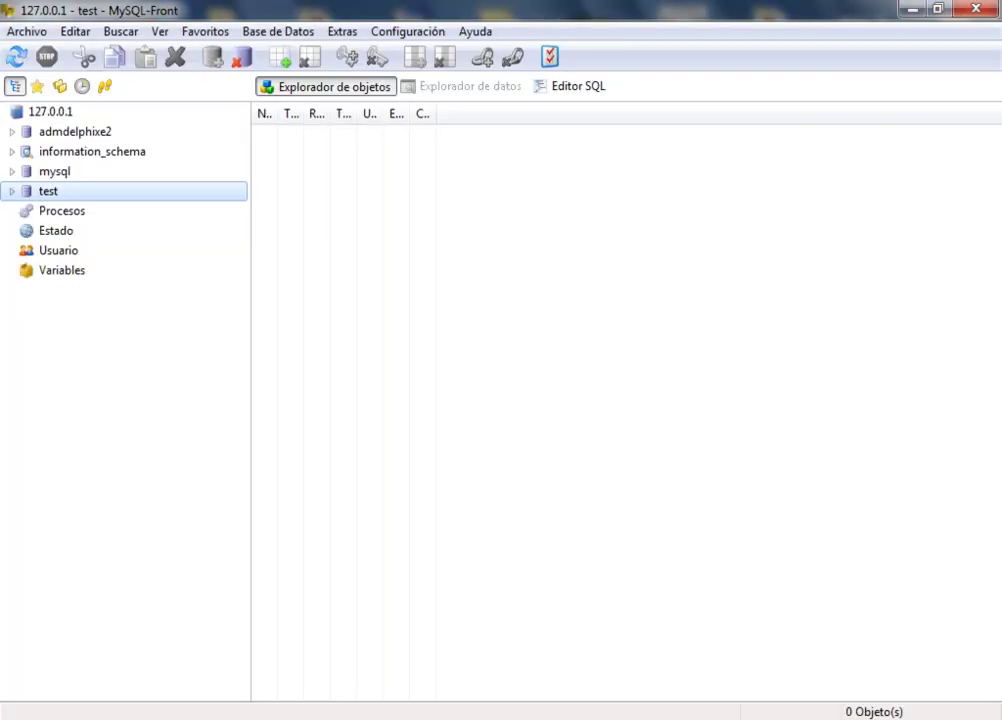
# Compare the 23-table mysql database with the empty test database, then list admdelphixe2's six tables.
pyautogui.click(55, 172)
pyautogui.click(50, 191)
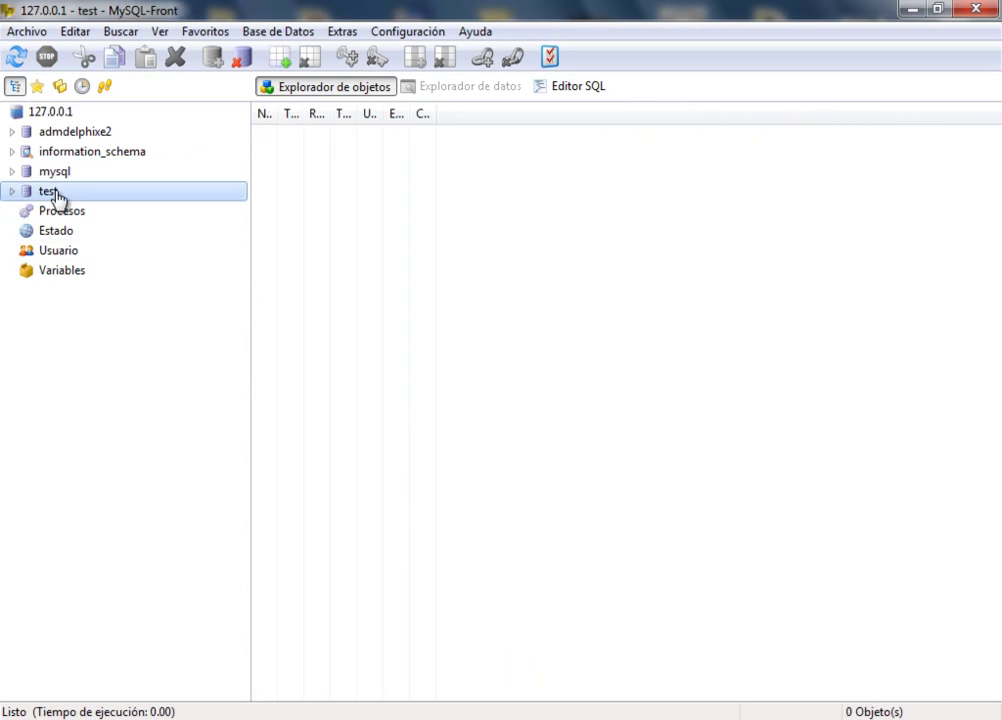
pyautogui.click(68, 174)
pyautogui.click(60, 193)
pyautogui.click(66, 176)
pyautogui.click(52, 193)
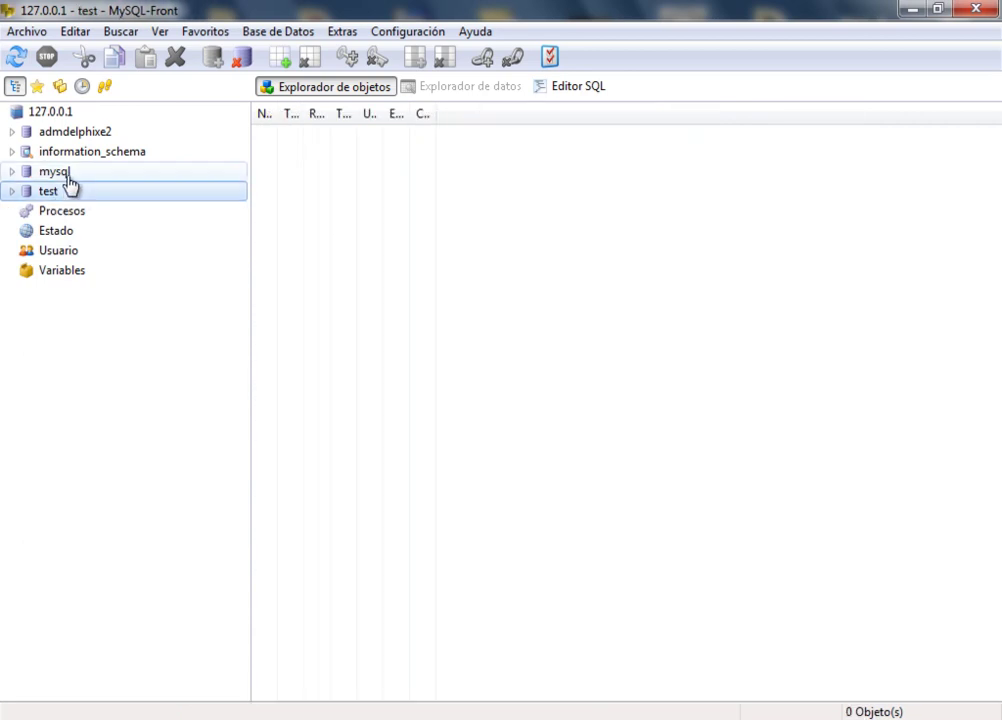
pyautogui.click(67, 175)
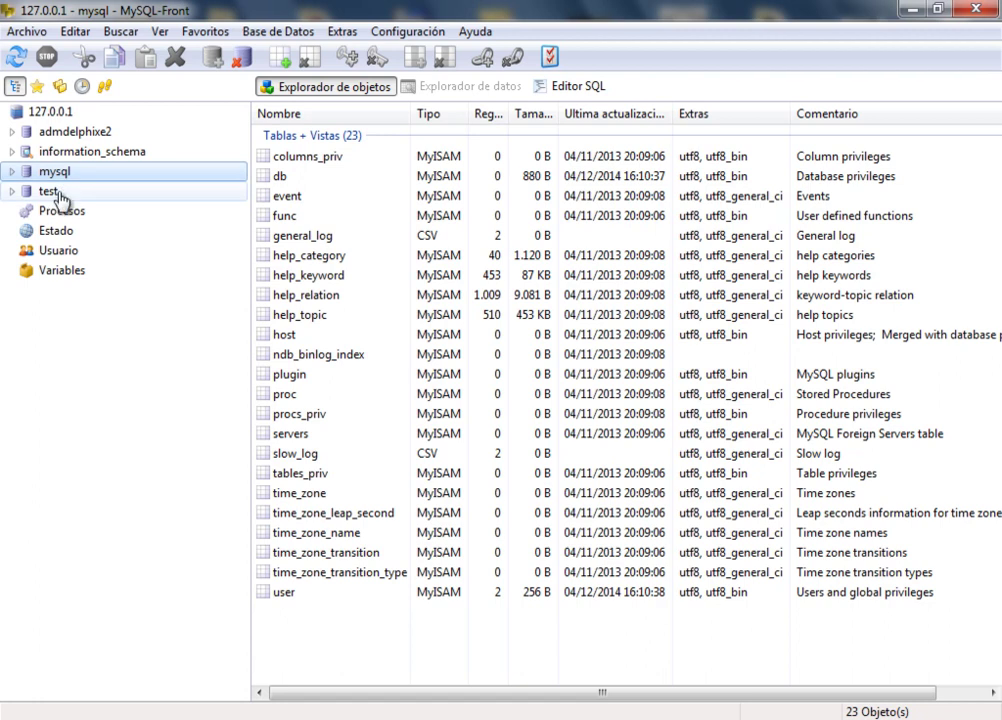
pyautogui.click(56, 193)
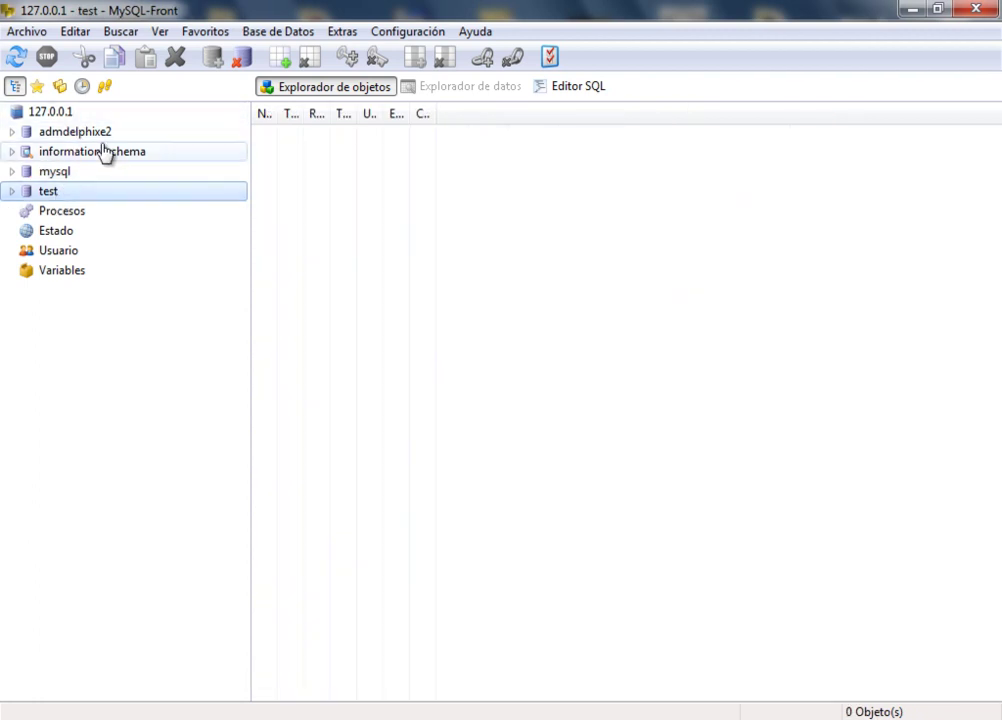
pyautogui.click(96, 140)
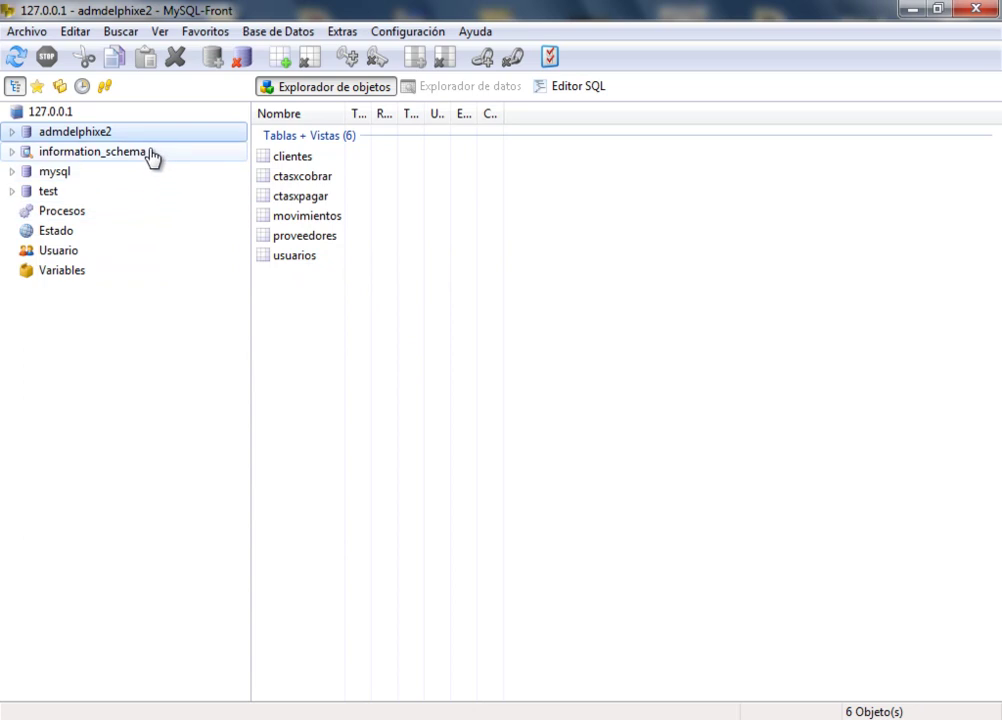
pyautogui.click(60, 115)
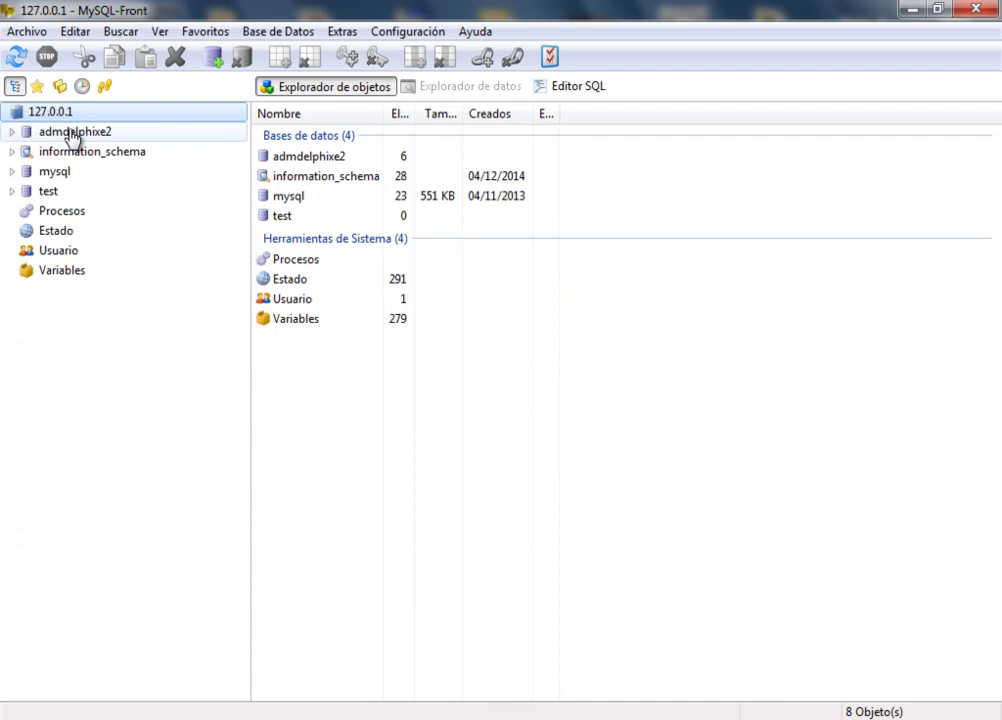
pyautogui.click(72, 134)
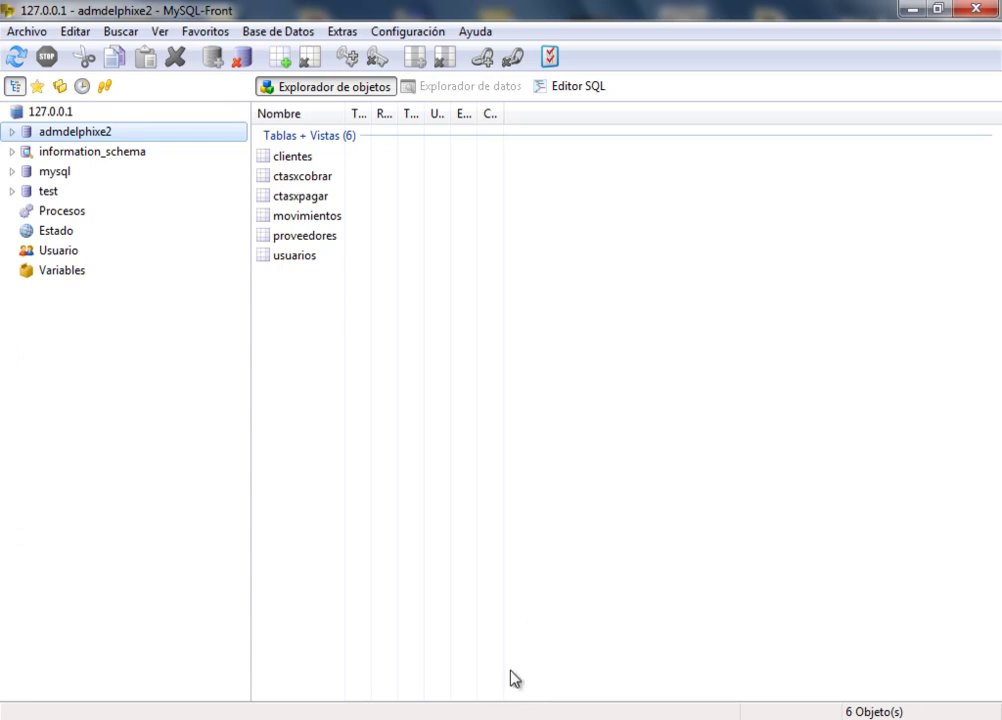
# Switch to Delphi 2010, then bring forward the Explorer window showing the MySQL Server 5.1 data folder.
pyautogui.hotkey('alt', 'Tab')
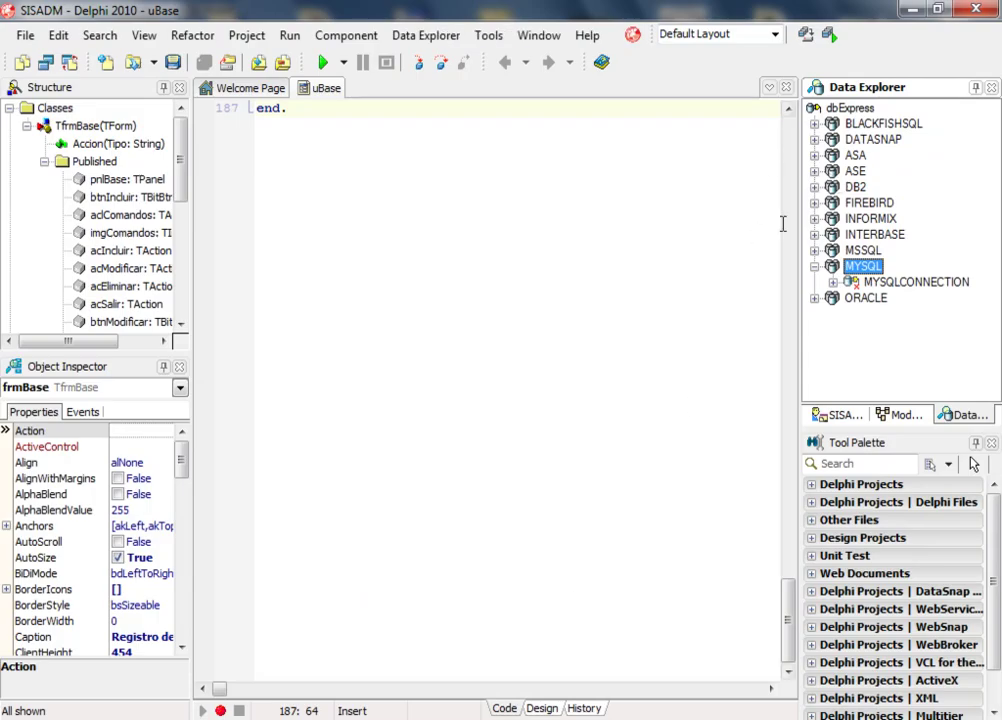
pyautogui.click(340, 719)
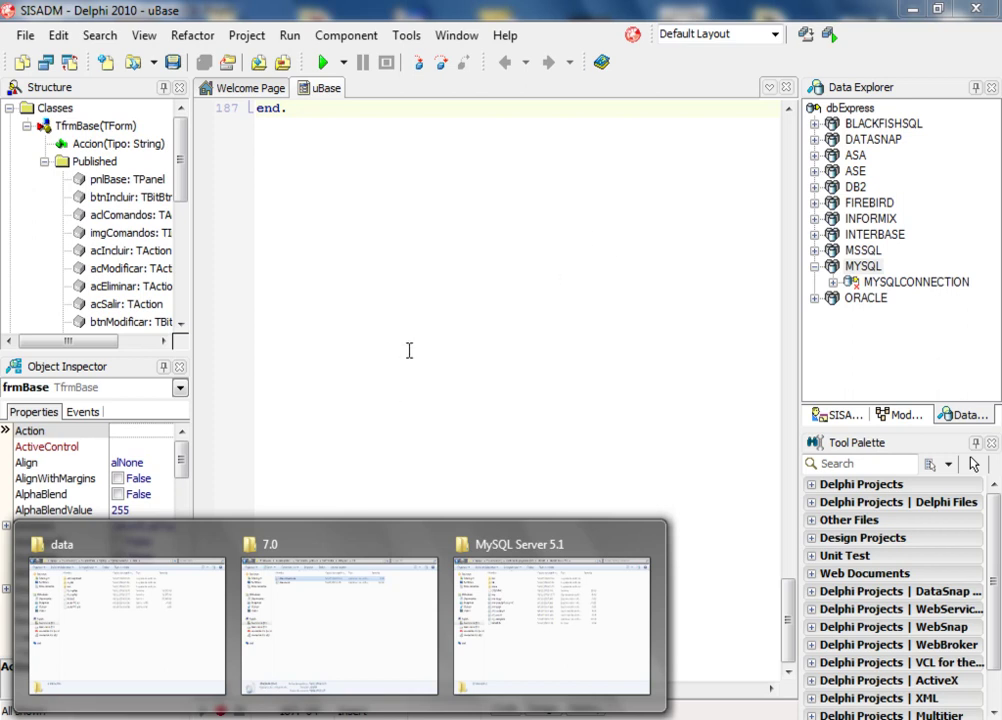
pyautogui.click(193, 609)
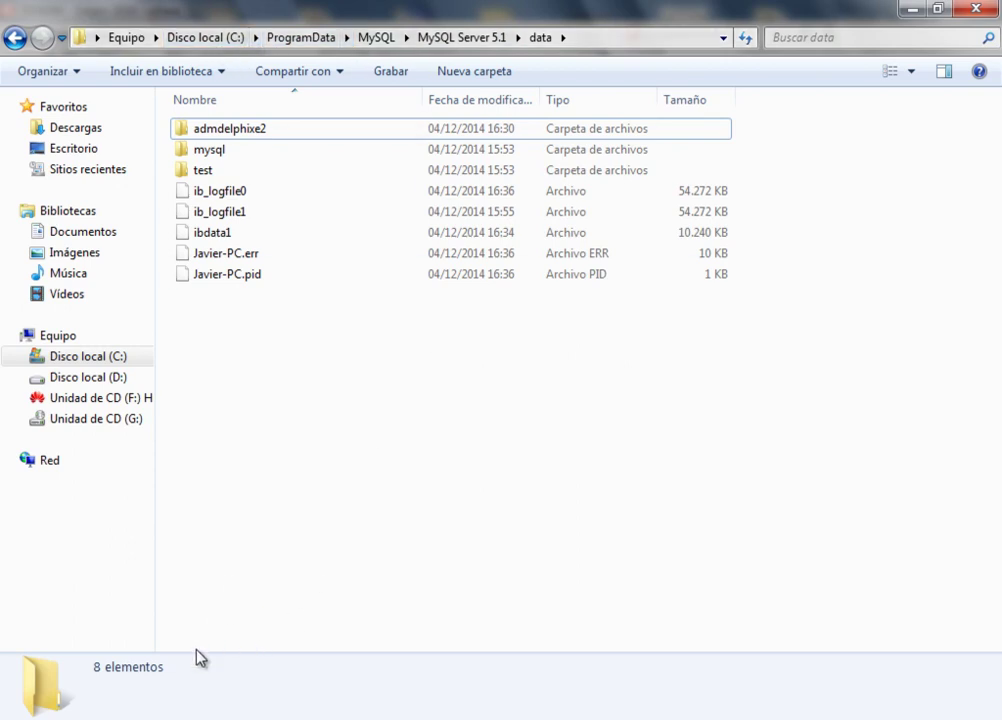
pyautogui.moveTo(212, 655)
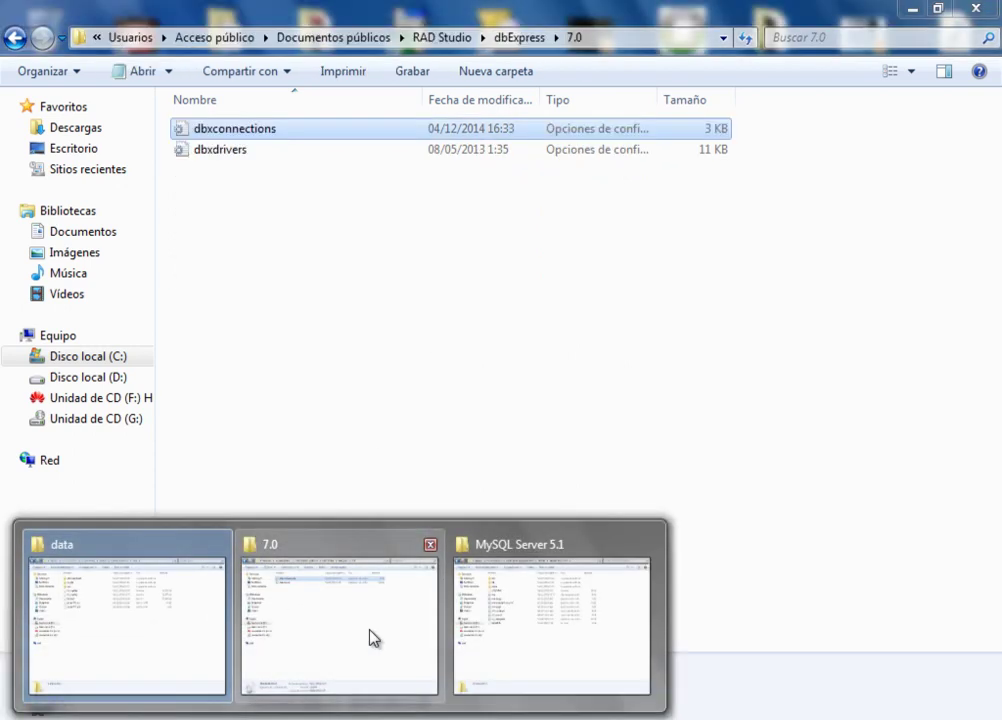
pyautogui.click(492, 634)
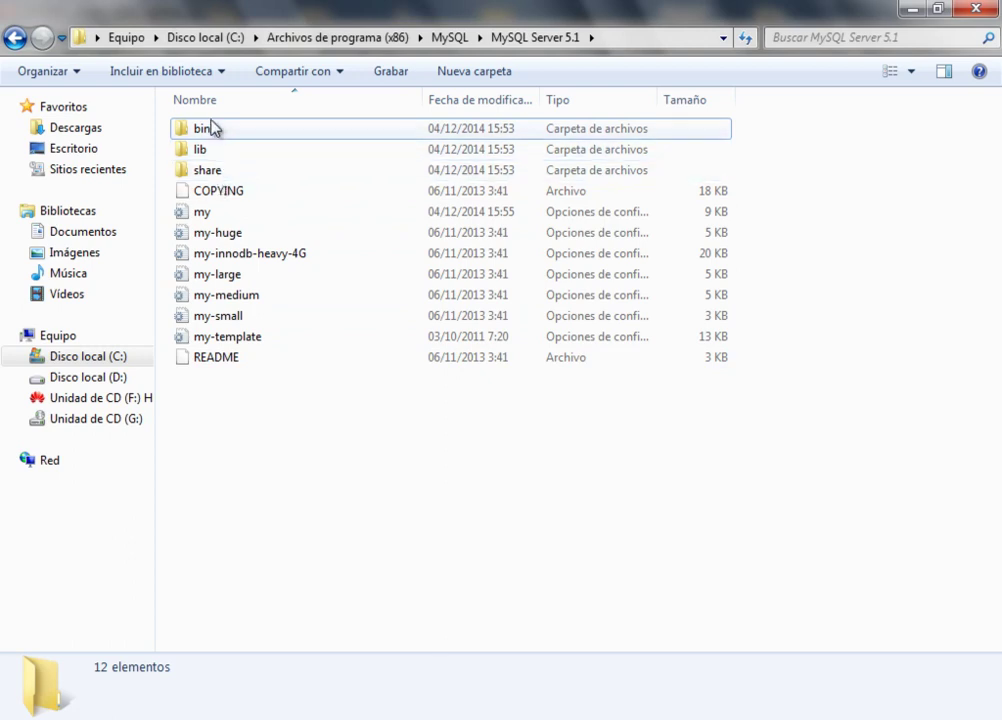
pyautogui.click(211, 152)
pyautogui.click(213, 169)
pyautogui.click(206, 130)
pyautogui.doubleClick(206, 130)
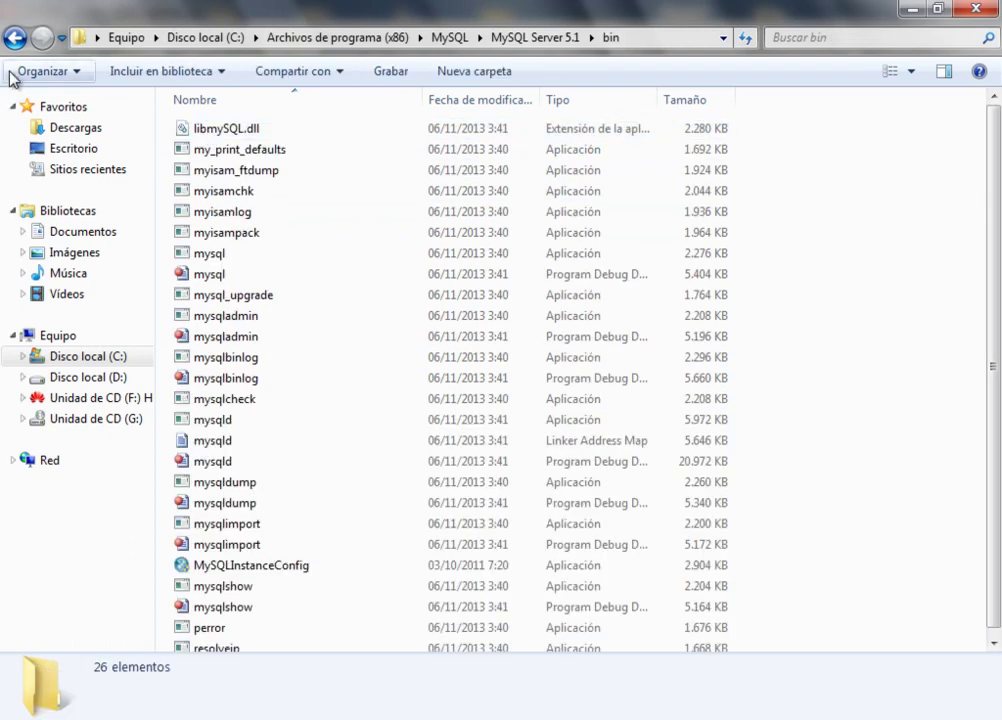
pyautogui.click(14, 38)
pyautogui.doubleClick(201, 150)
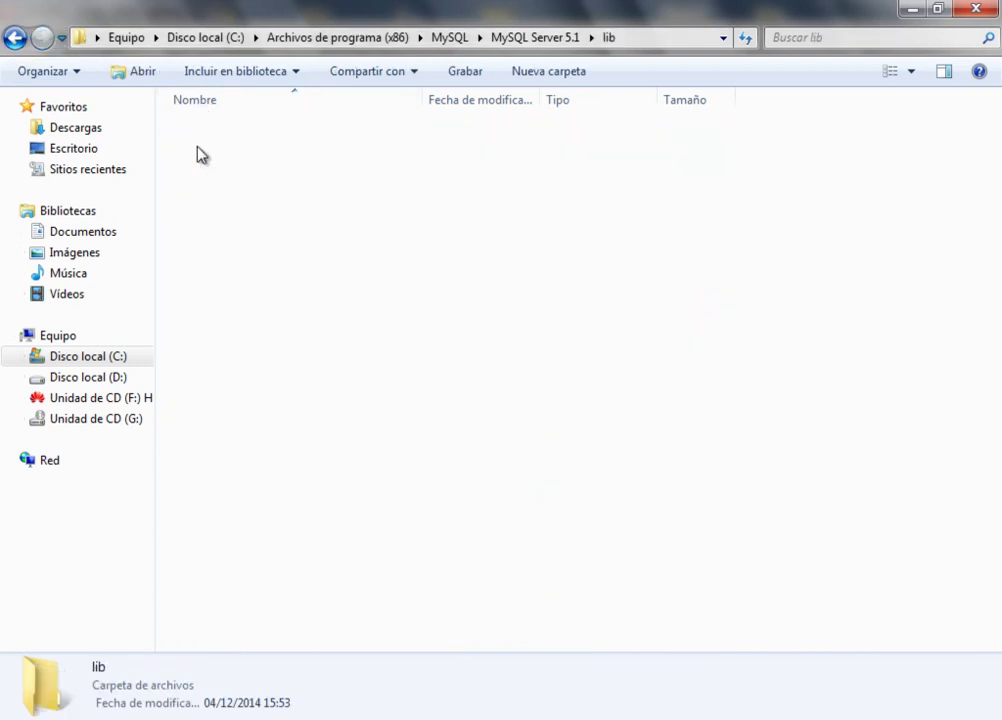
pyautogui.click(14, 38)
pyautogui.click(222, 170)
pyautogui.doubleClick(222, 171)
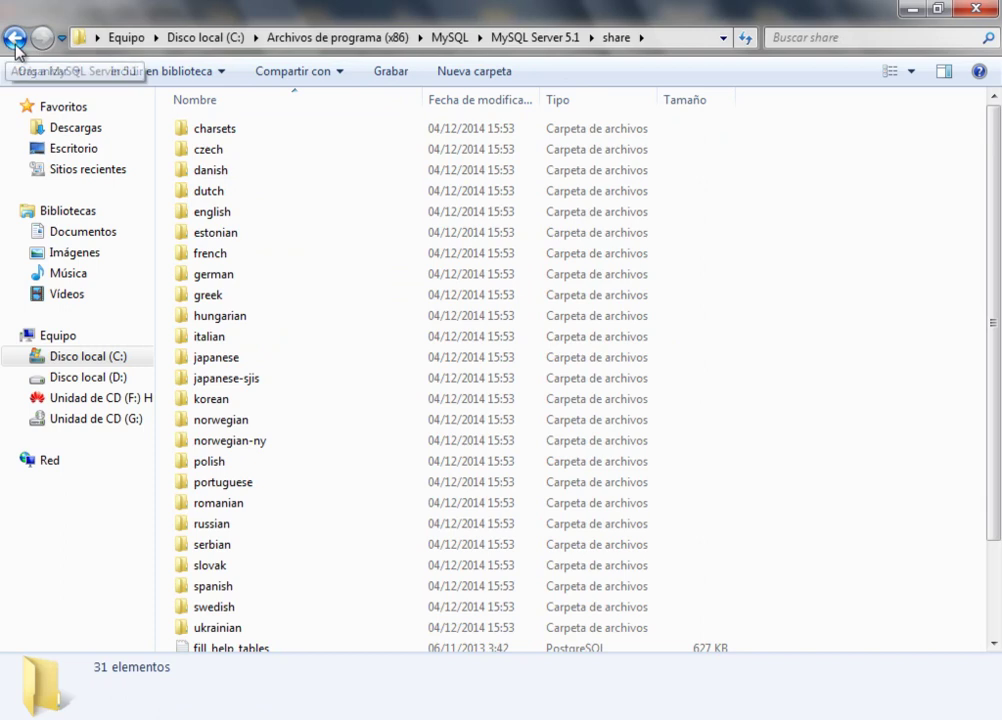
pyautogui.click(14, 38)
pyautogui.click(636, 447)
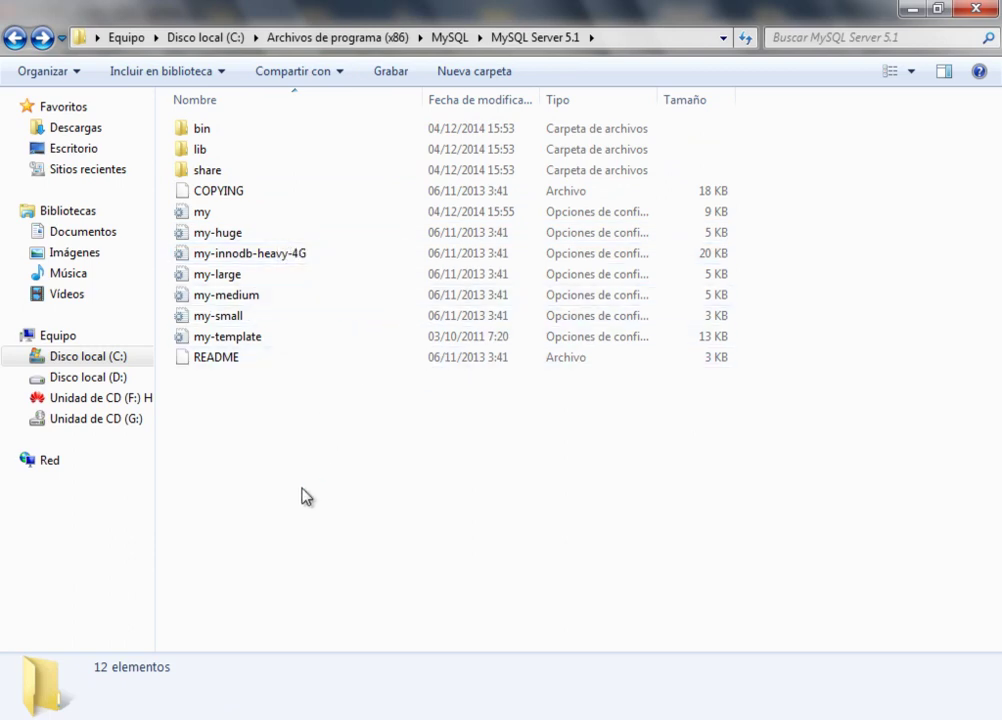
pyautogui.moveTo(197, 686)
pyautogui.click(157, 643)
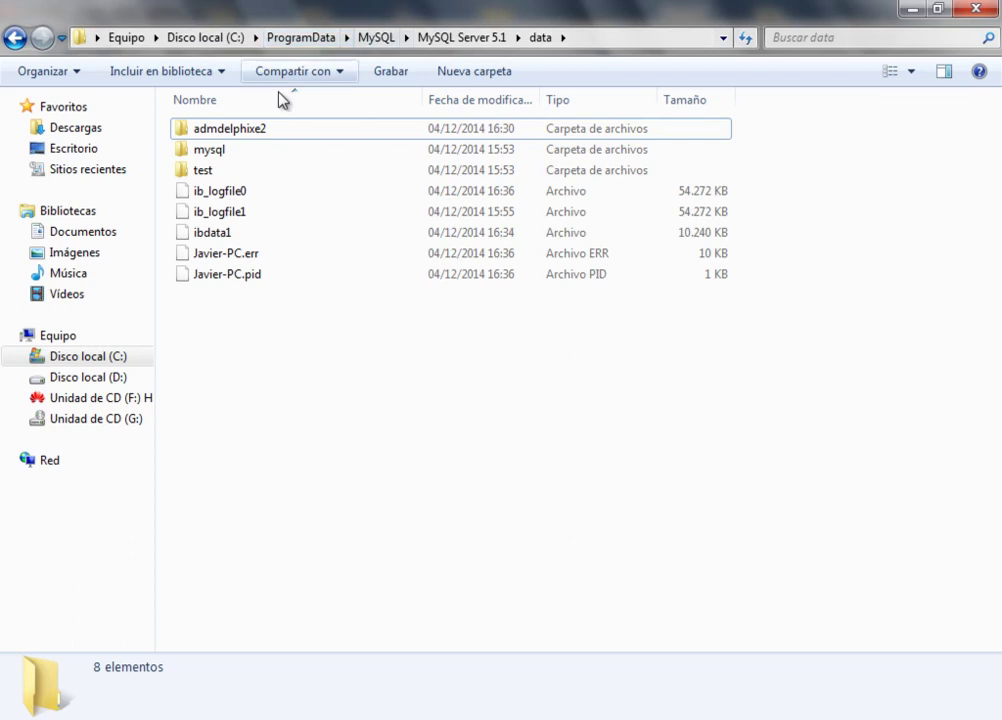
# Browse the mysql, test and admdelphixe2 folders and view admdelphixe2's table files.
pyautogui.click(216, 151)
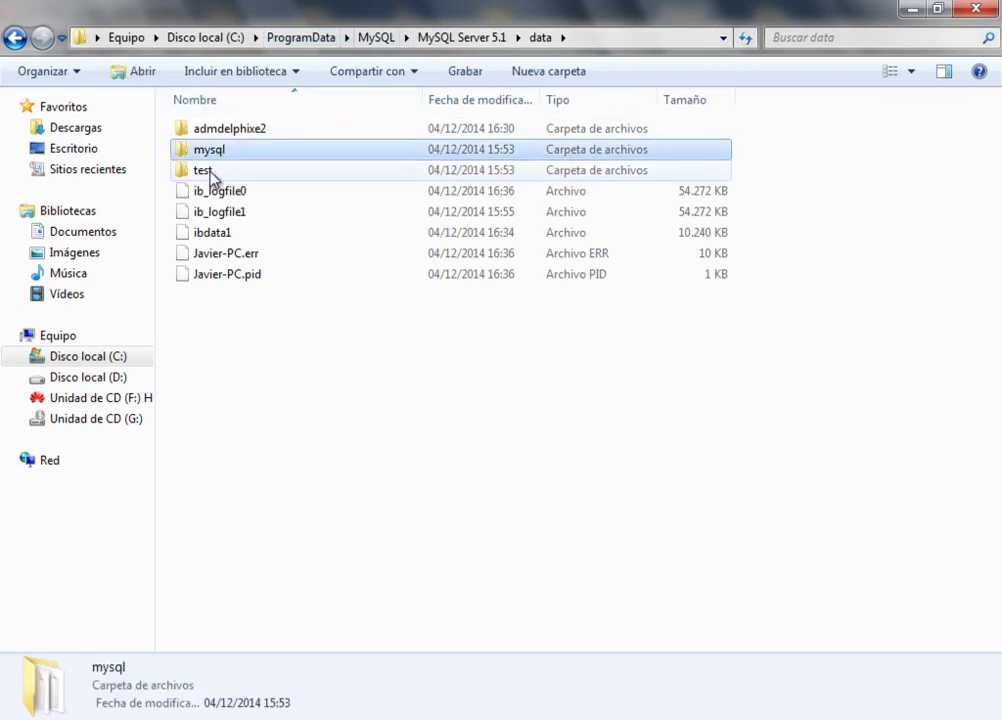
pyautogui.click(212, 176)
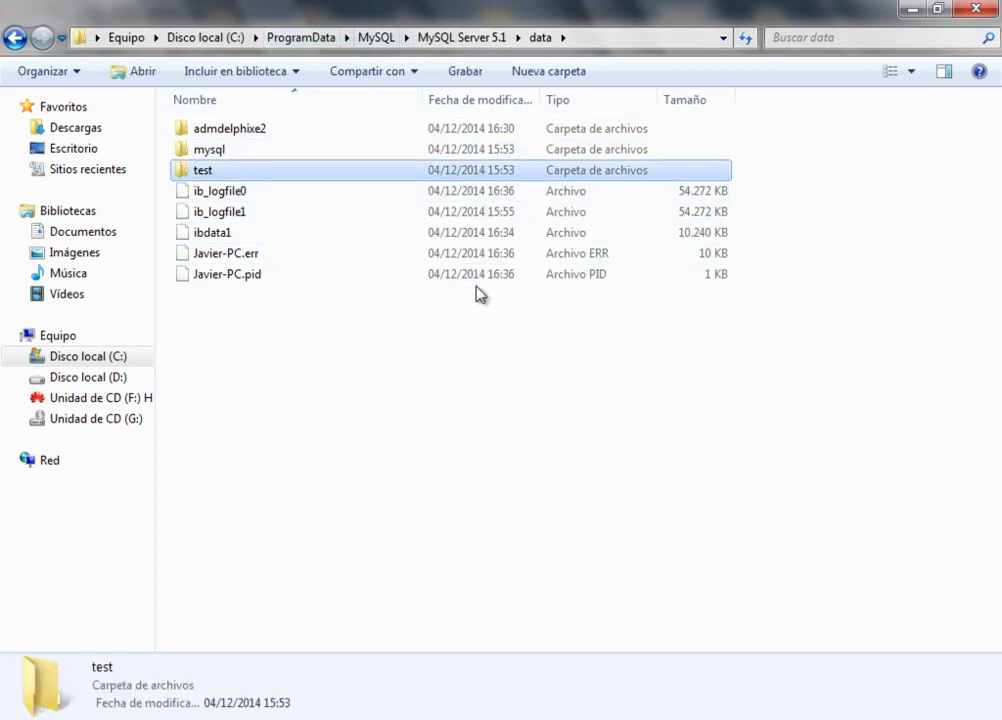
pyautogui.click(228, 136)
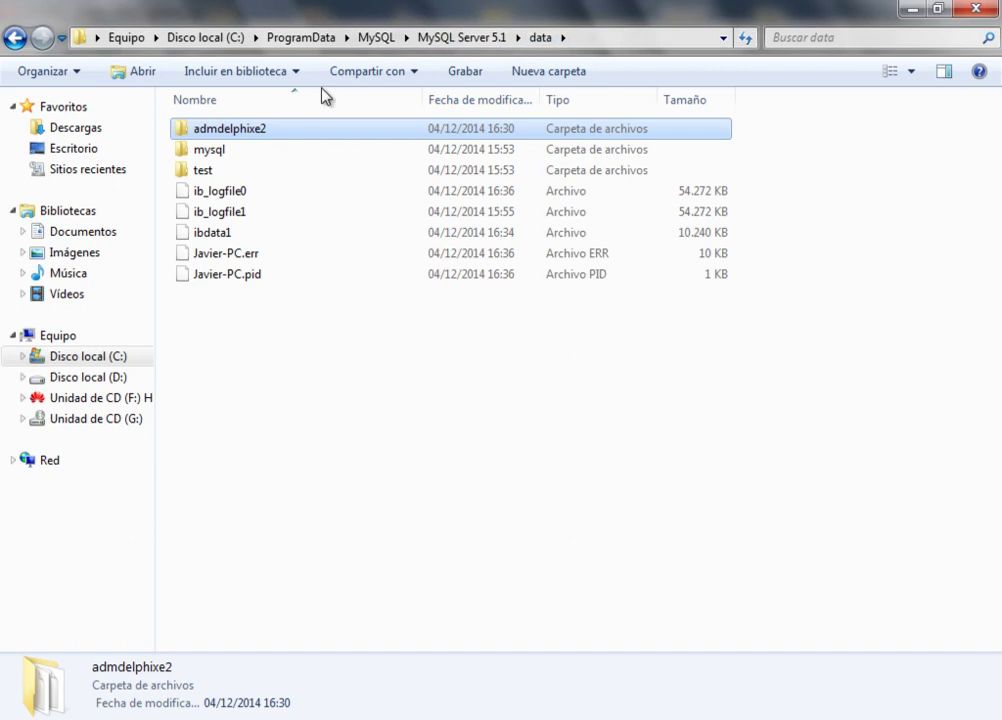
pyautogui.click(482, 38)
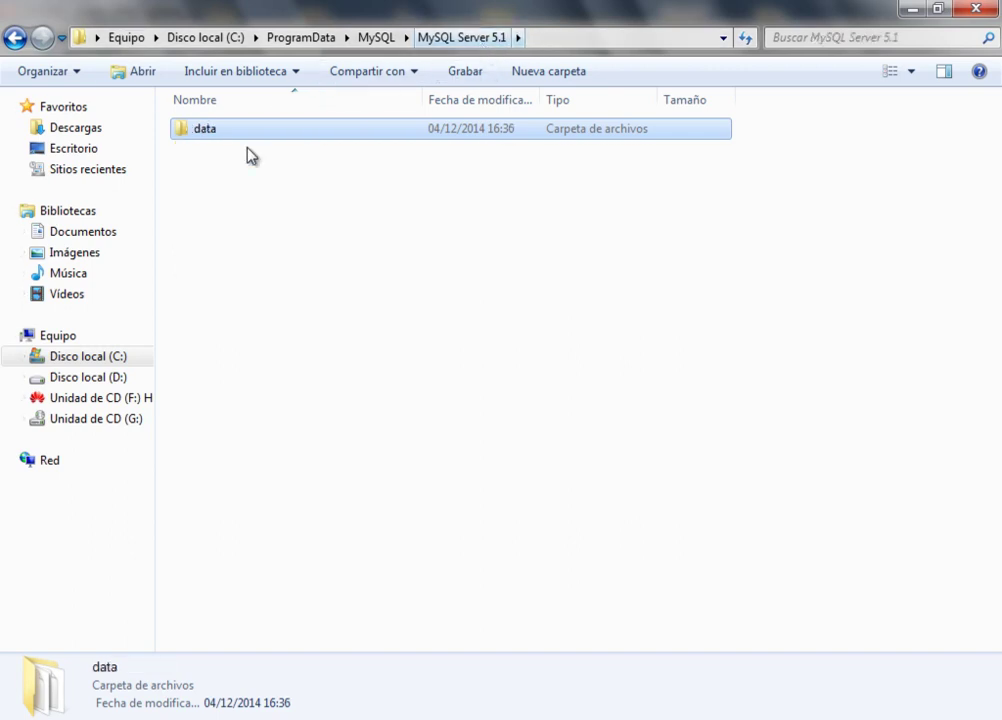
pyautogui.doubleClick(207, 142)
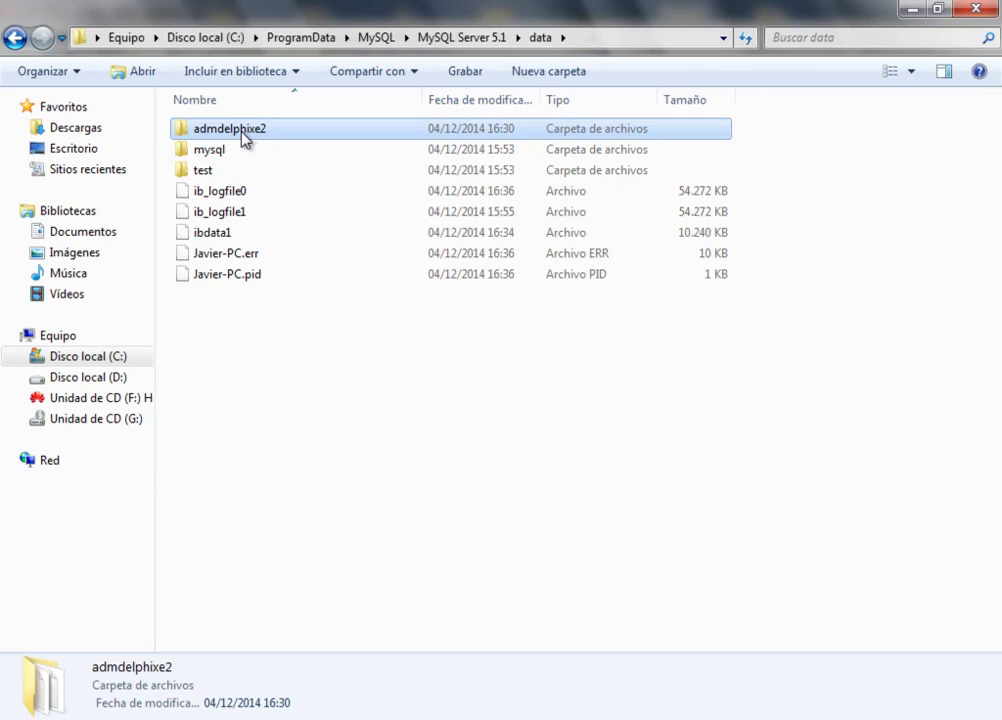
pyautogui.doubleClick(244, 140)
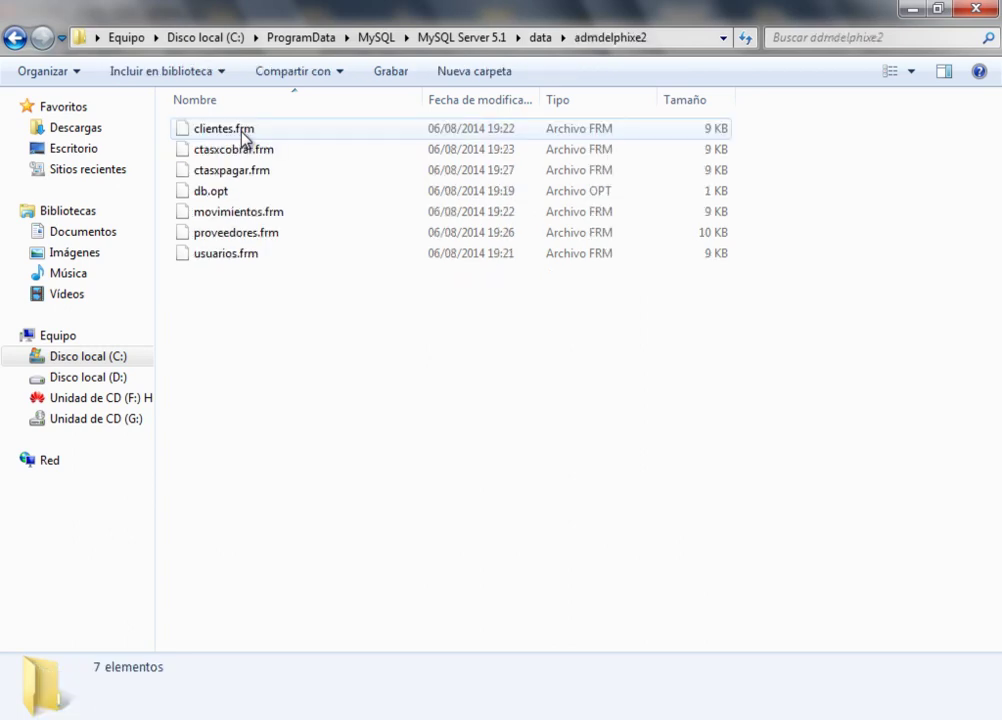
pyautogui.click(15, 40)
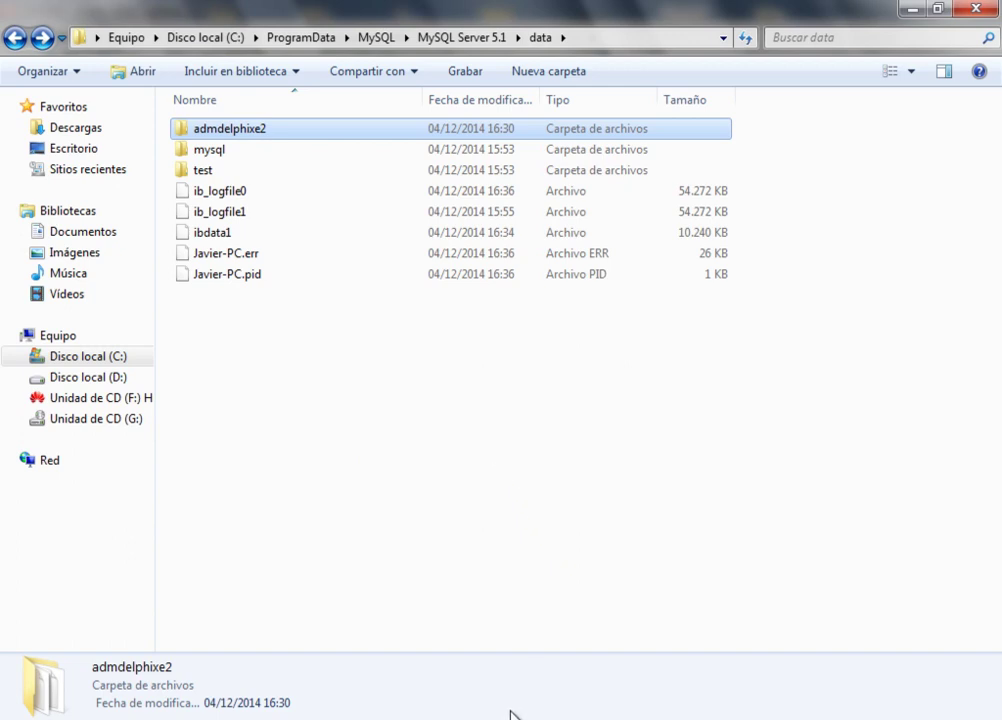
# Switch to Delphi, then bring forward the dbExpress 7.0 folder holding dbxconnections and dbxdrivers.
pyautogui.hotkey('alt', 'Tab')
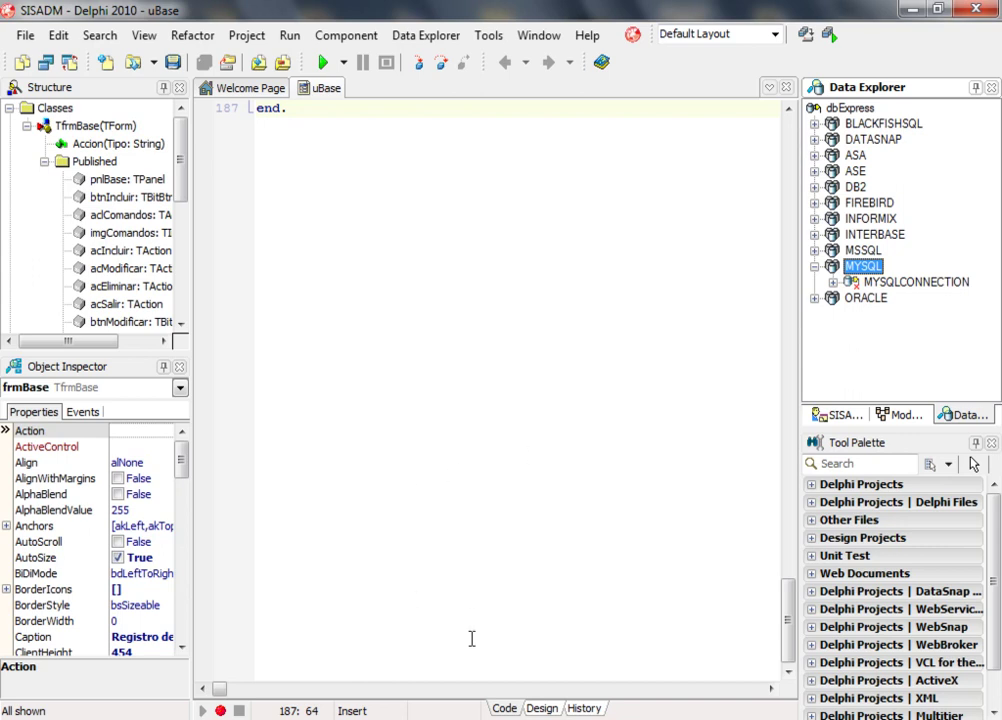
pyautogui.click(340, 718)
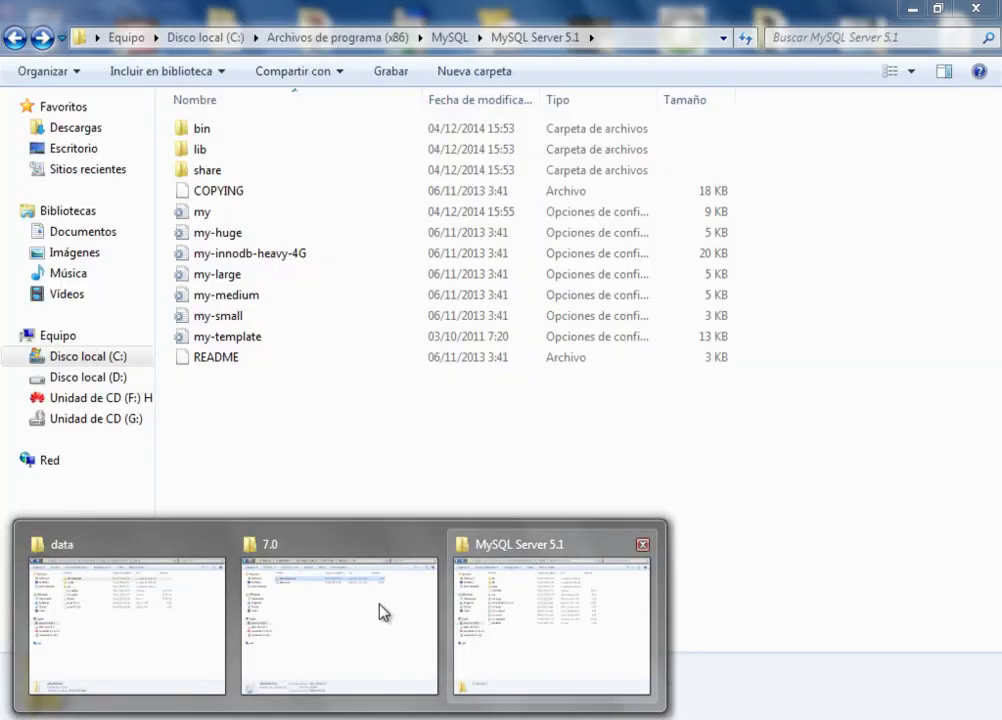
pyautogui.click(331, 635)
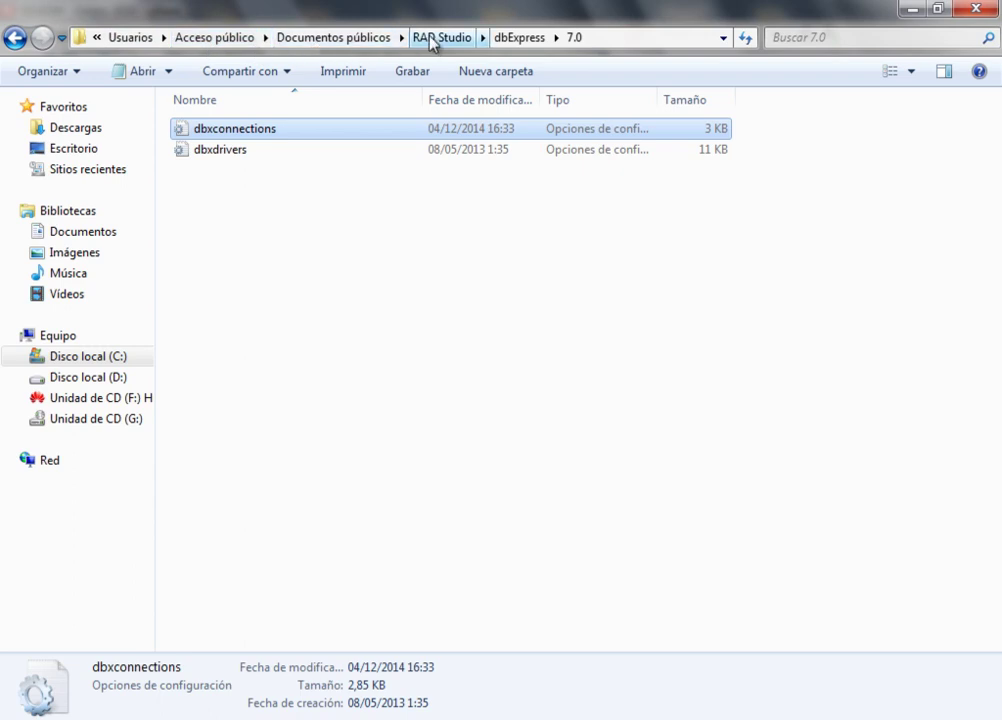
# Open dbxconnections in Notepad and scroll to the [MYSQLCONNECTION] section.
pyautogui.doubleClick(257, 138)
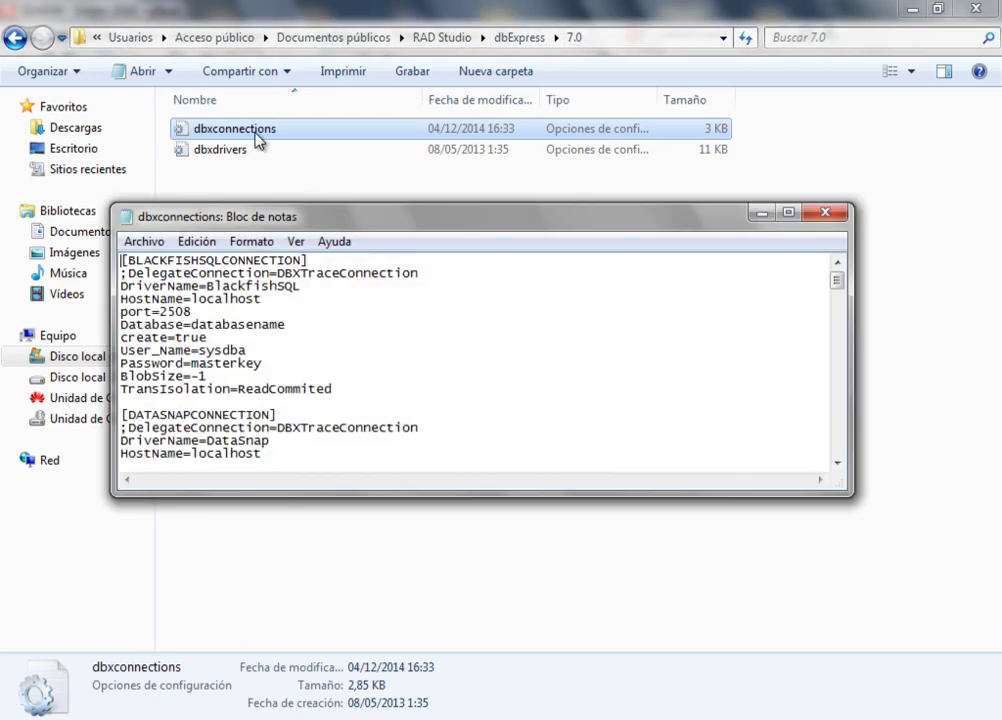
pyautogui.moveTo(843, 281); pyautogui.dragTo(866, 427)
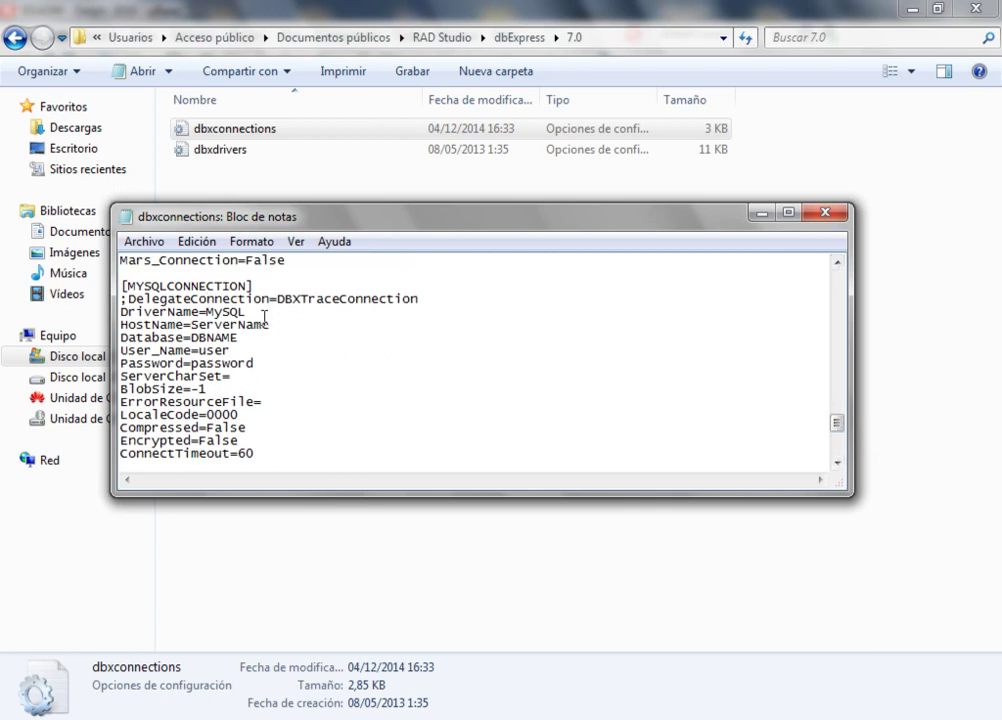
pyautogui.click(837, 462)
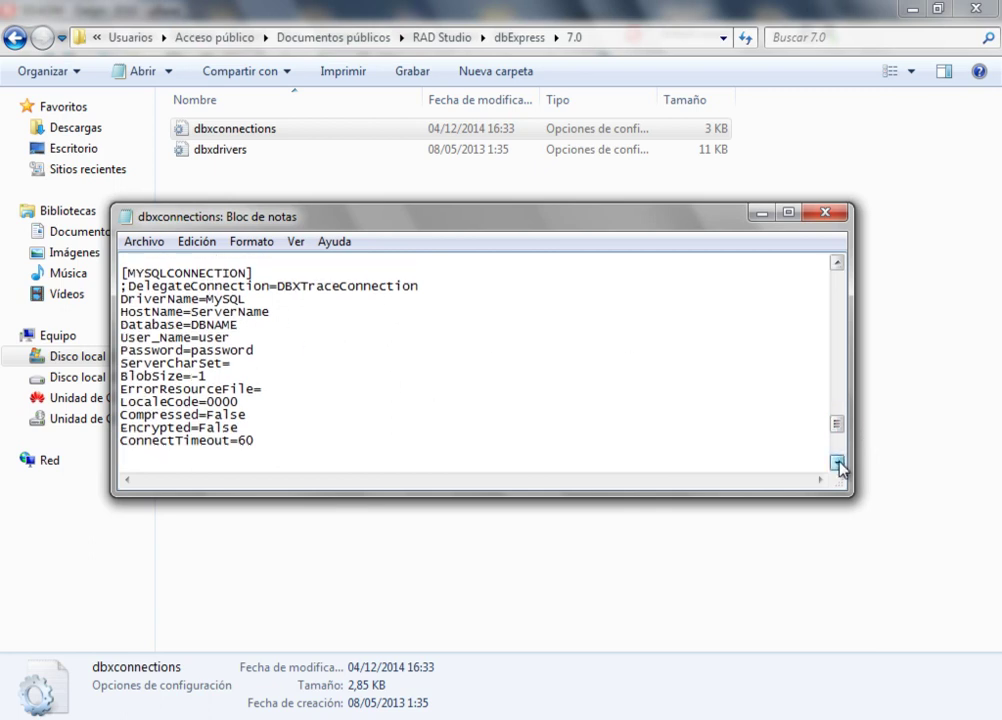
pyautogui.click(837, 462)
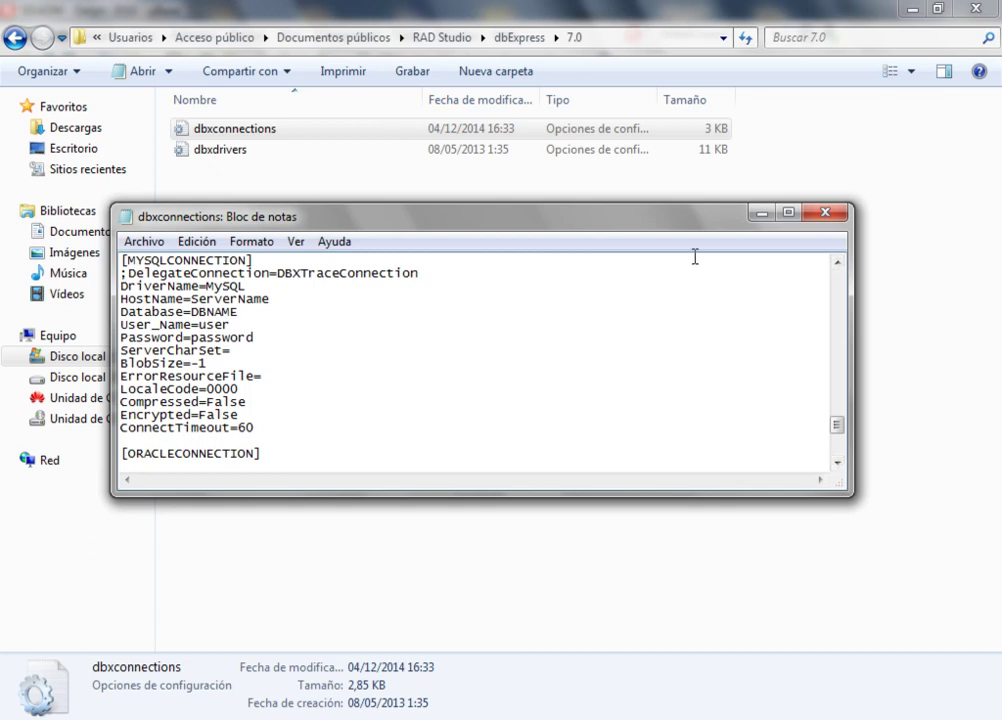
# Close dbxconnections and return to the Delphi 2010 IDE.
pyautogui.click(816, 214)
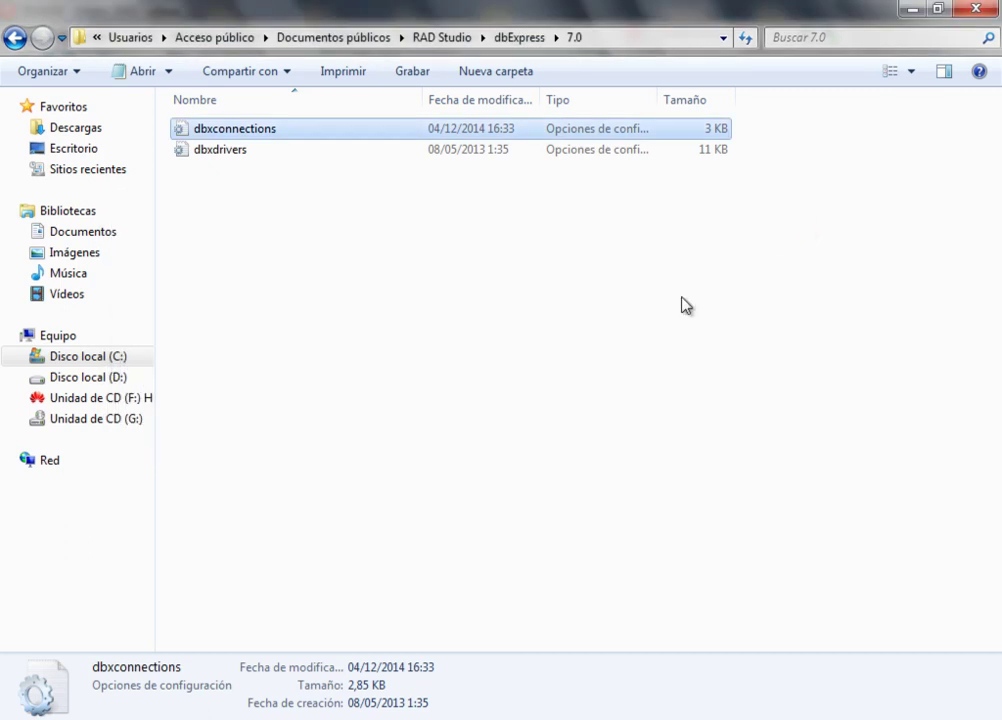
pyautogui.click(520, 470)
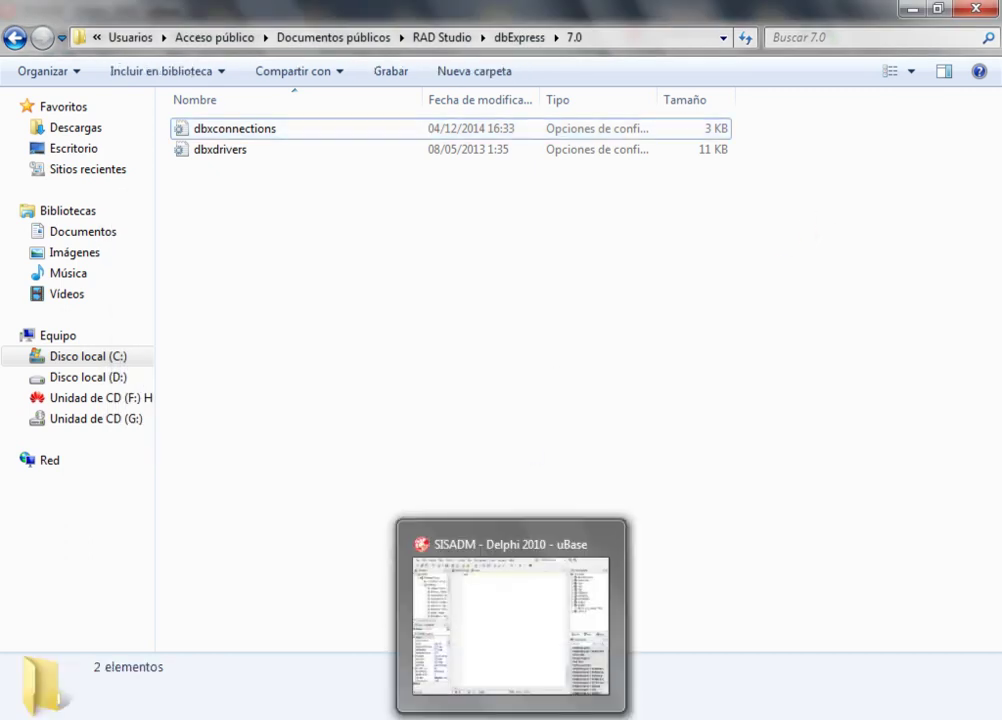
pyautogui.click(515, 621)
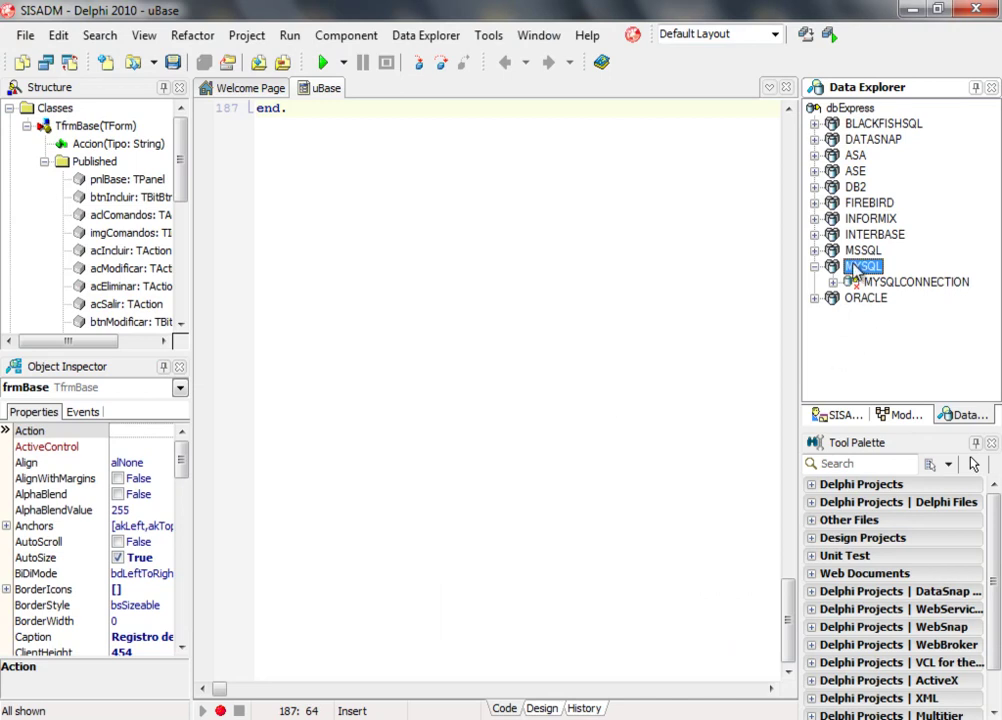
# Create a new connection named SYSADMIN under the MYSQL driver in Data Explorer.
pyautogui.rightClick(855, 268)
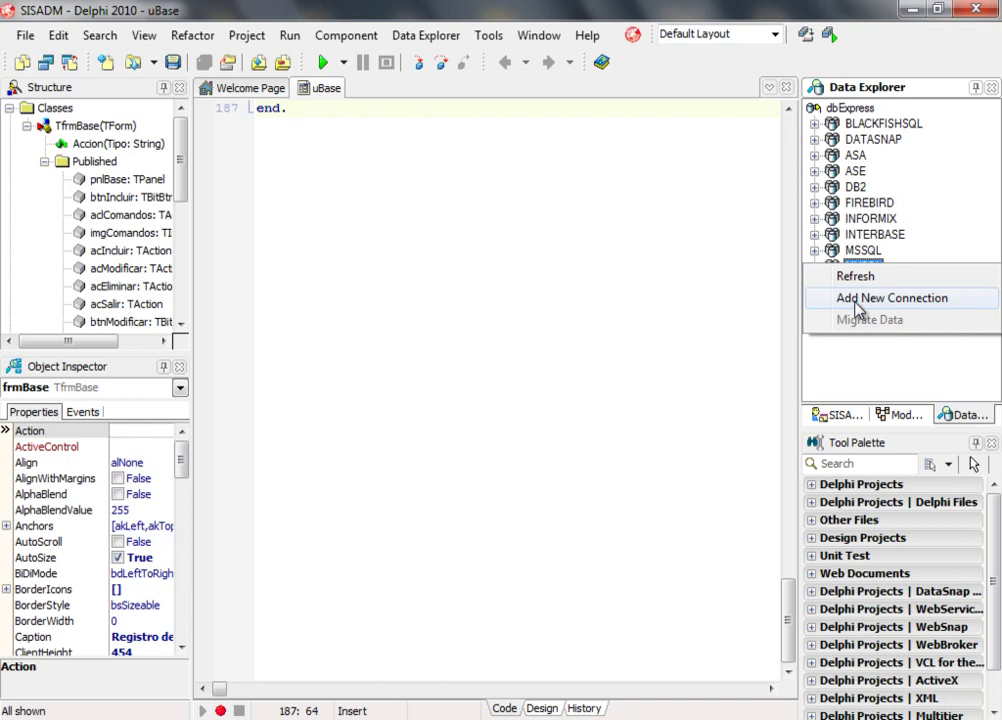
pyautogui.click(856, 300)
pyautogui.click(474, 382)
pyautogui.write('SYSAM')
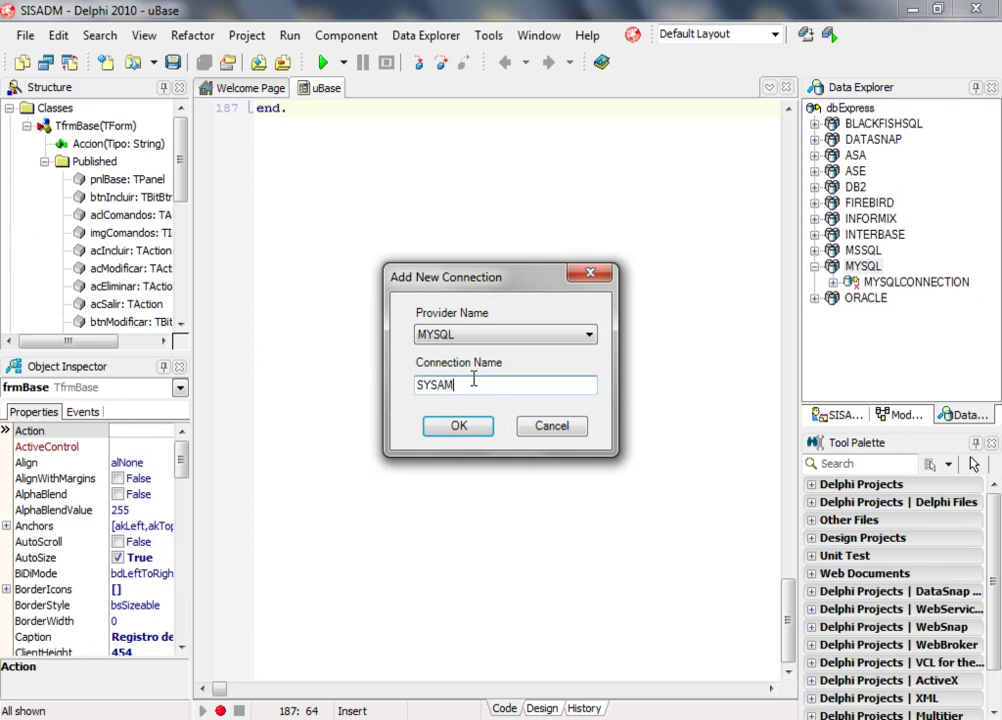
pyautogui.write('D')
pyautogui.press('BackSpace')
pyautogui.press('BackSpace')
pyautogui.write('DMIO')
pyautogui.press('BackSpace')
pyautogui.write('N')
pyautogui.click(466, 430)
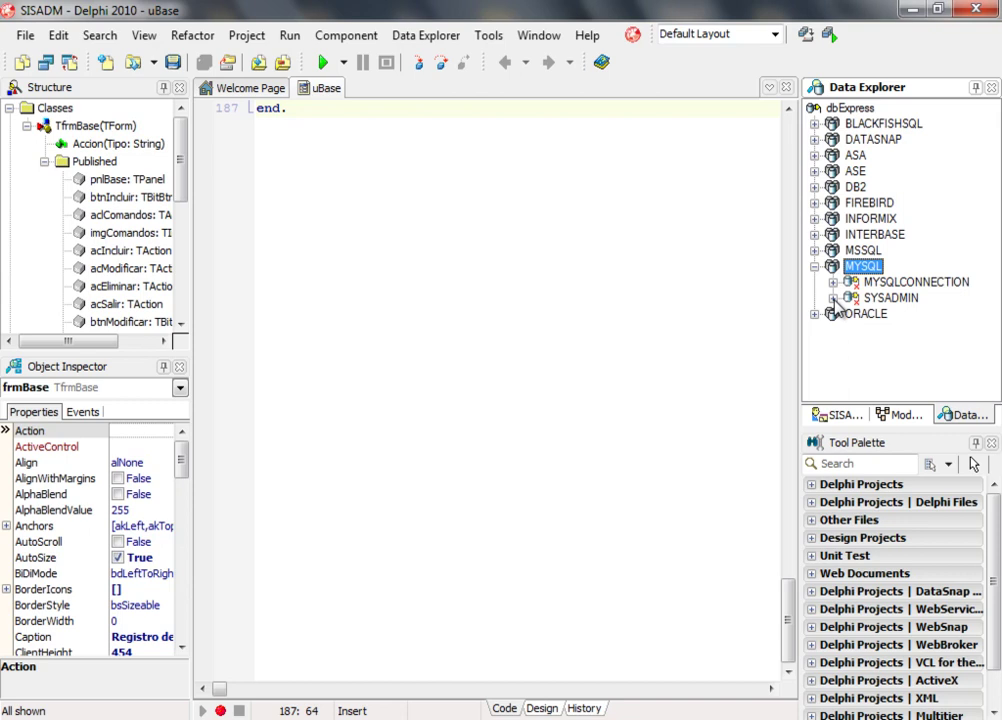
# Modify SYSADMIN to use server name localhost and clear the DBNAME database placeholder.
pyautogui.rightClick(835, 299)
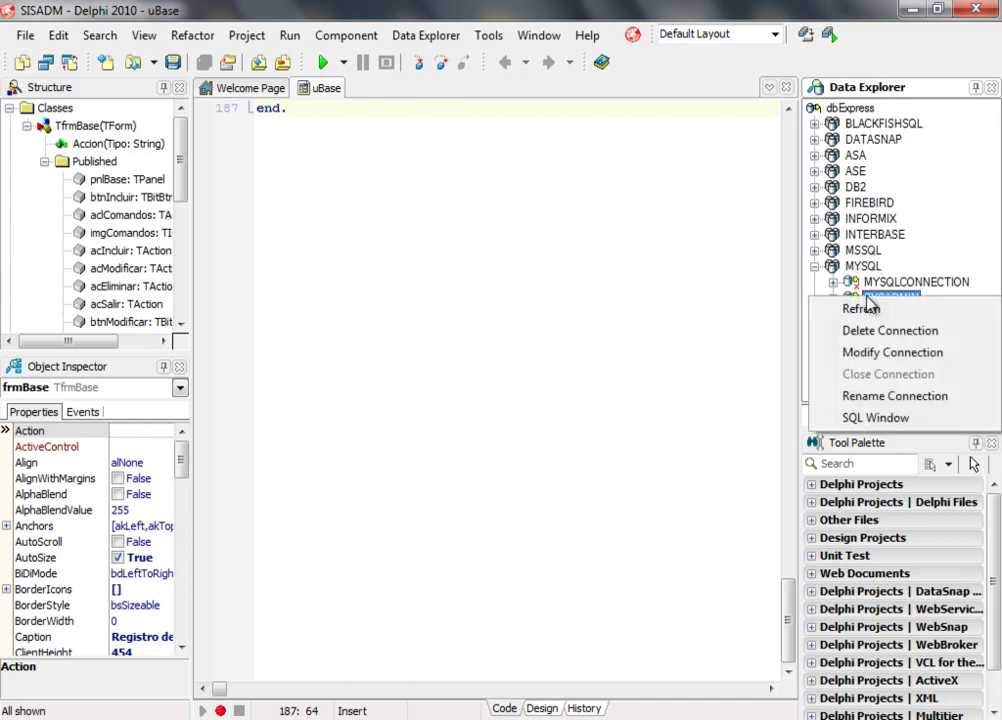
pyautogui.click(867, 355)
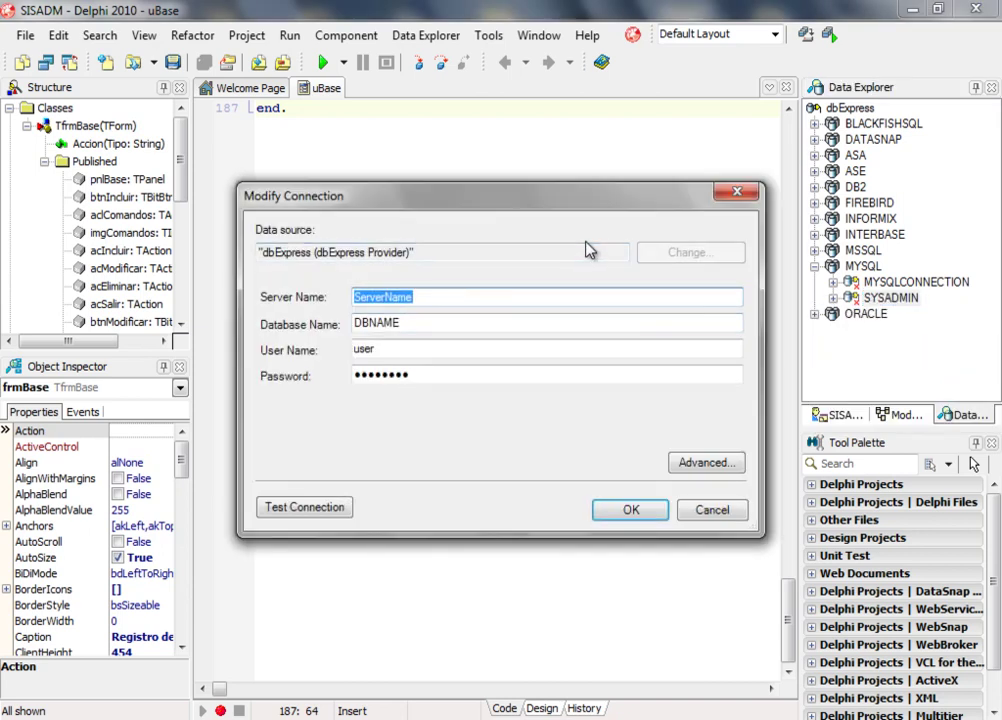
pyautogui.press('BackSpace')
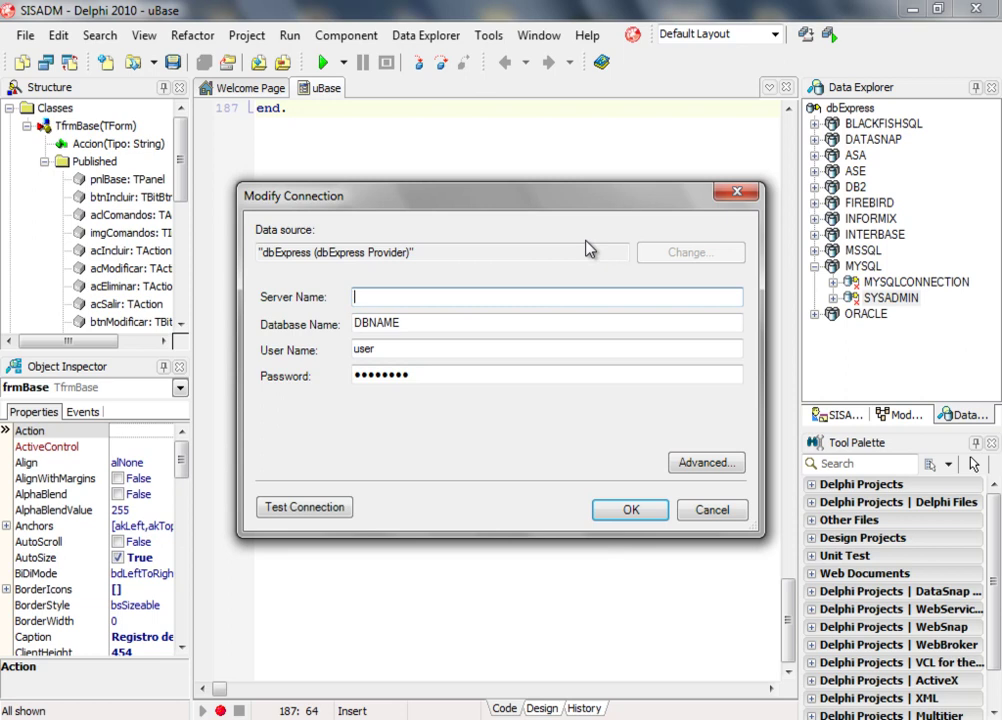
pyautogui.write('localh')
pyautogui.write('oi')
pyautogui.write('t')
pyautogui.press('Tab')
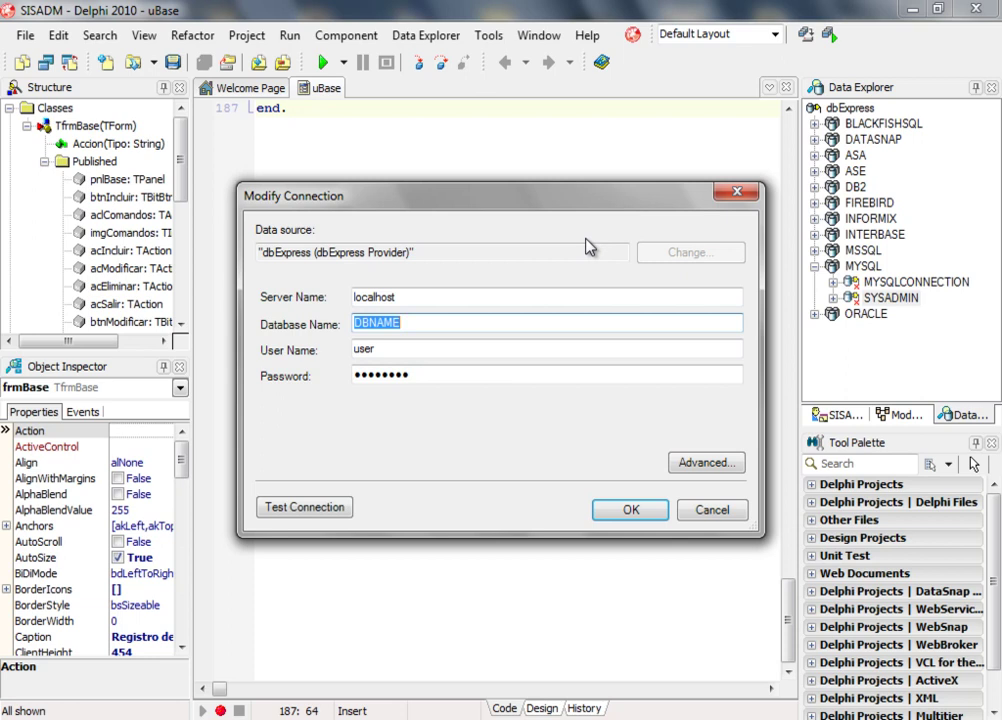
pyautogui.press('BackSpace')
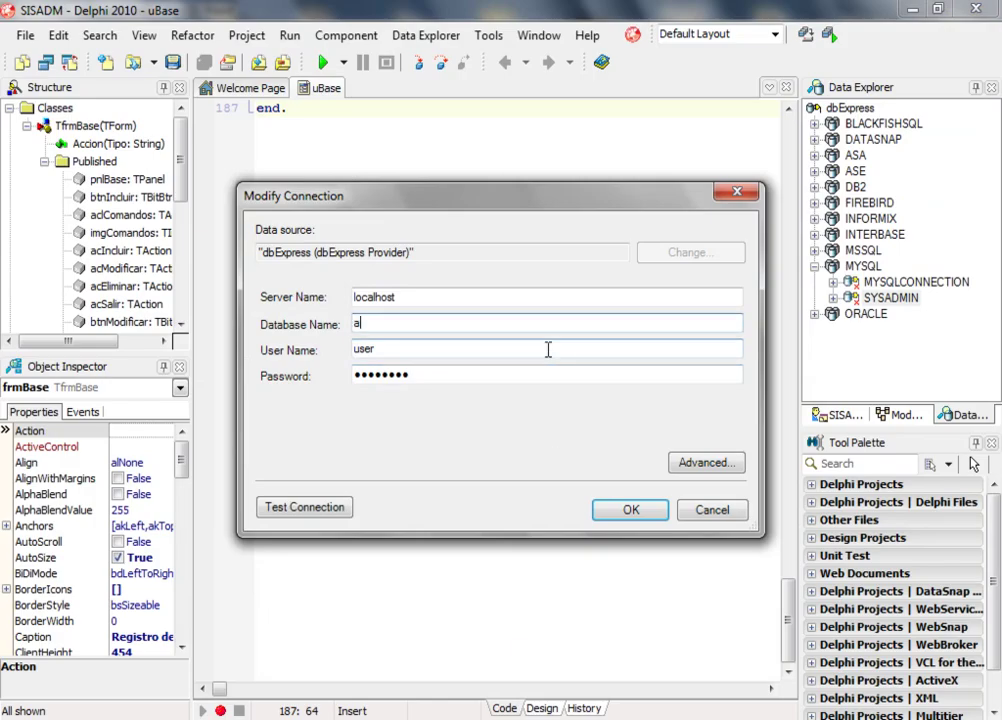
# Enter database admdelphixe2, user name root and the account password for SYSADMIN.
pyautogui.write('dmdelphixe2')
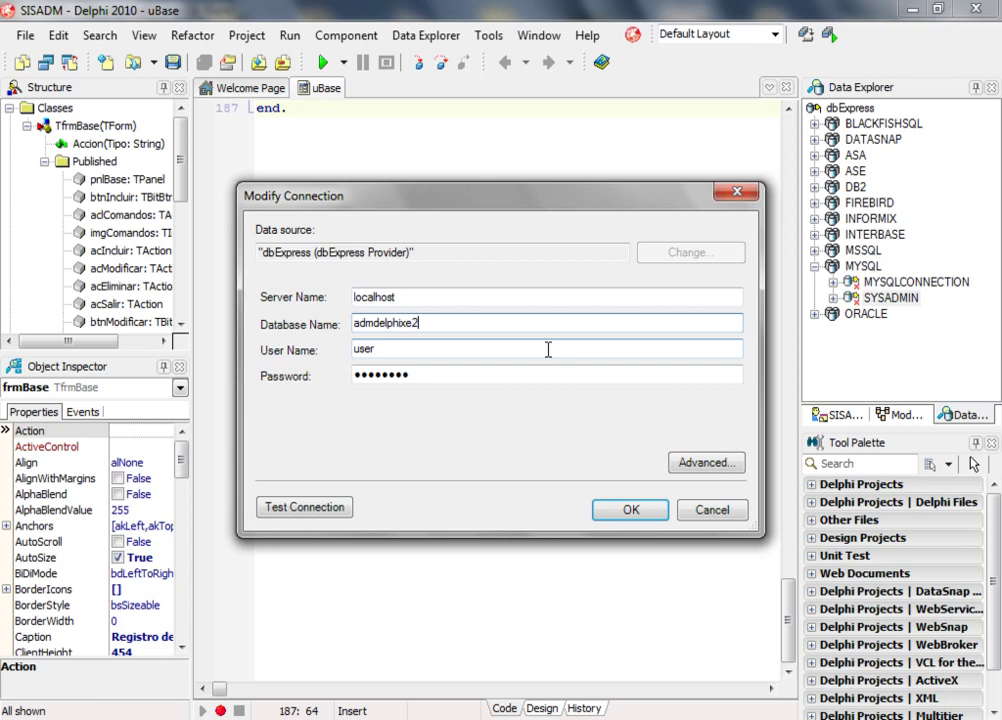
pyautogui.press('Tab')
pyautogui.press('BackSpace')
pyautogui.write('root')
pyautogui.press('Tab')
pyautogui.press('BackSpace')
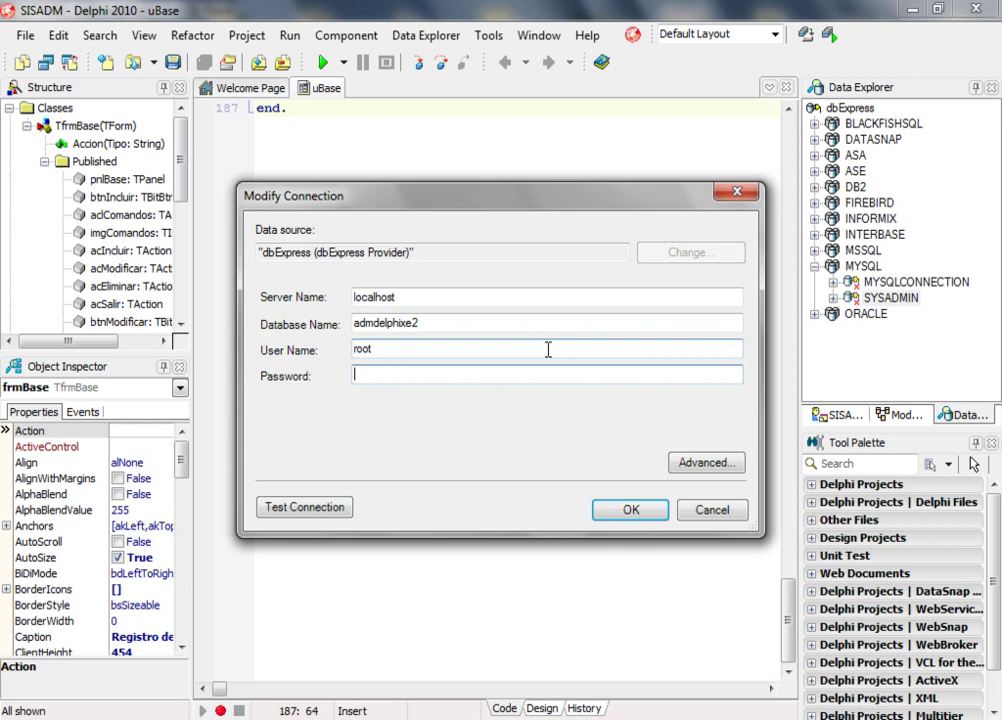
pyautogui.write('123456')
# Test the connection twice, confirming each success message.
pyautogui.click(323, 514)
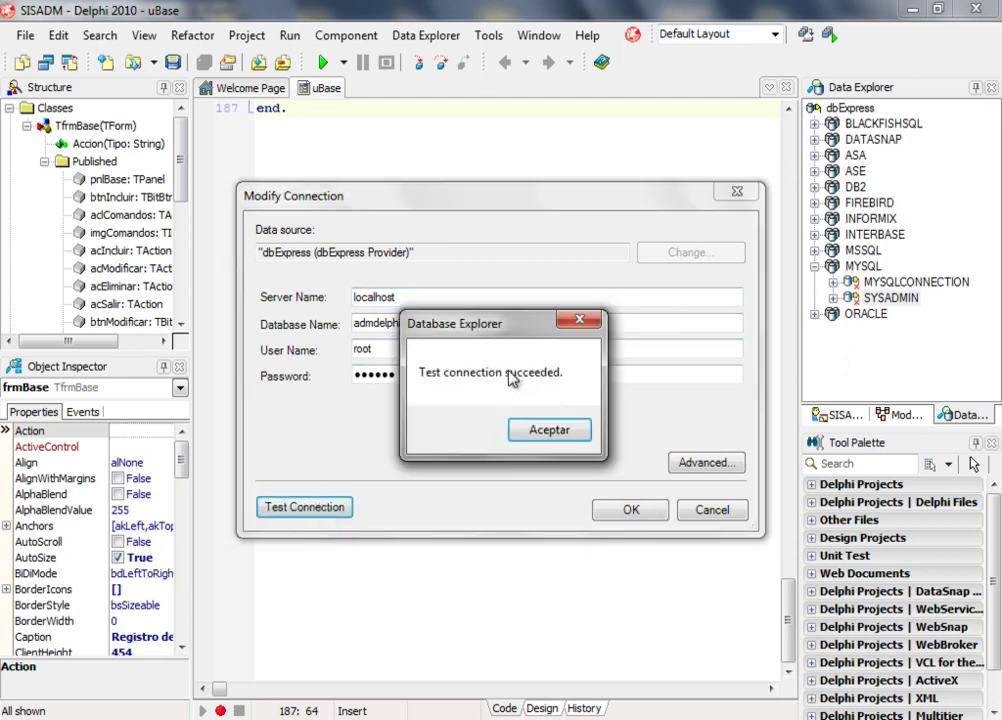
pyautogui.click(546, 431)
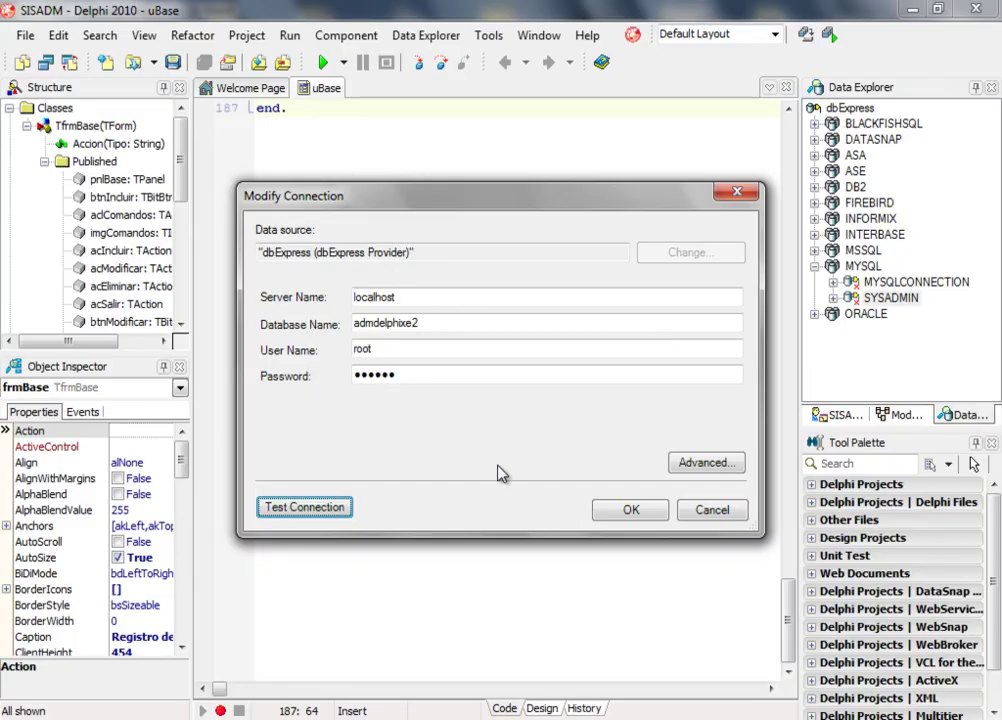
pyautogui.click(326, 512)
pyautogui.click(548, 430)
# Inspect the Port setting in the advanced properties and cancel without changes.
pyautogui.click(699, 466)
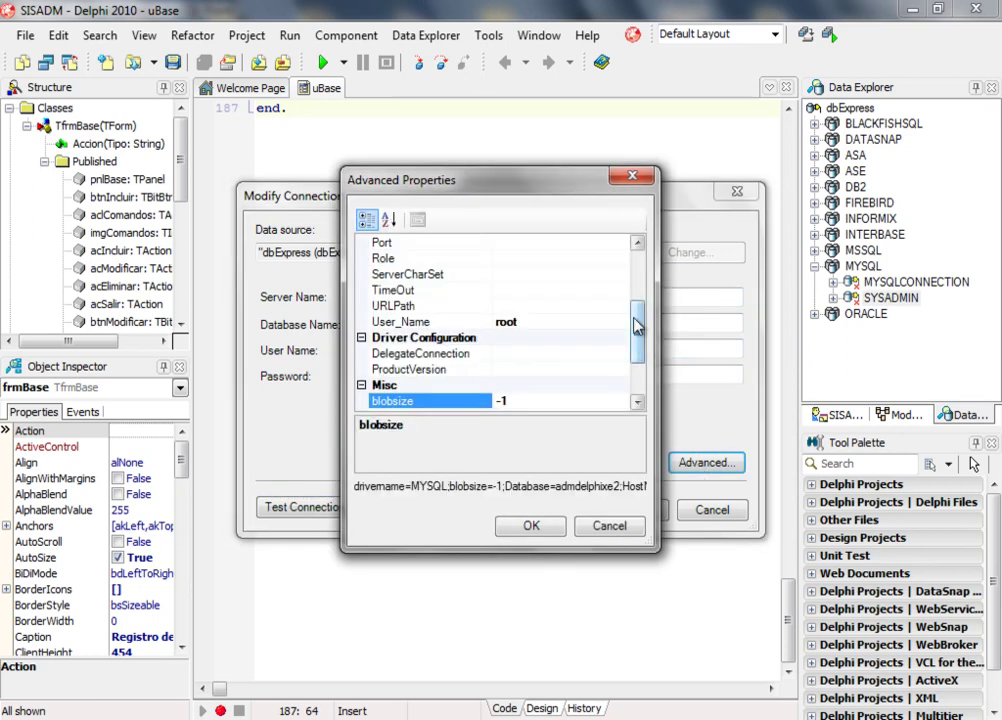
pyautogui.scroll(1, 636, 335)
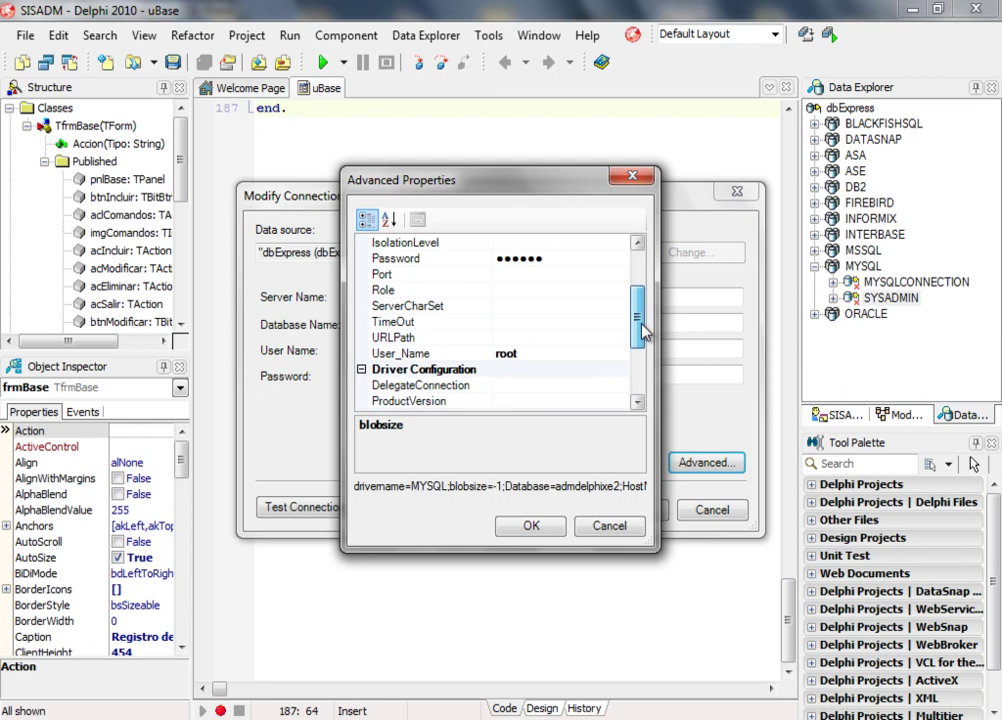
pyautogui.click(516, 274)
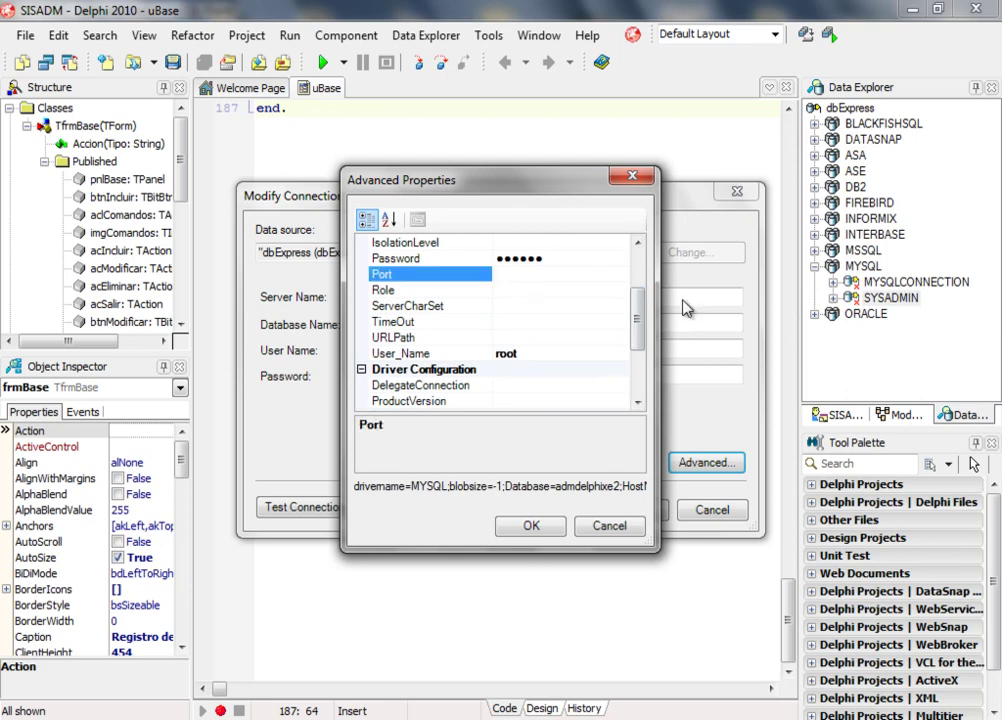
pyautogui.click(609, 525)
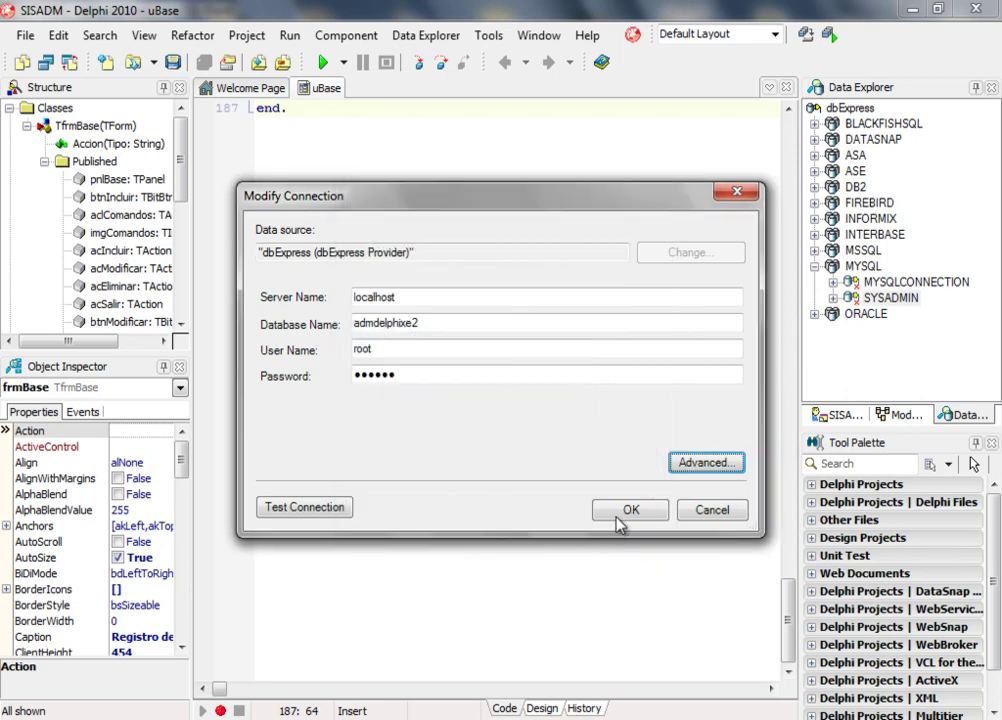
# Recheck the empty Port value, cancel, and rerun the connection test successfully.
pyautogui.click(700, 461)
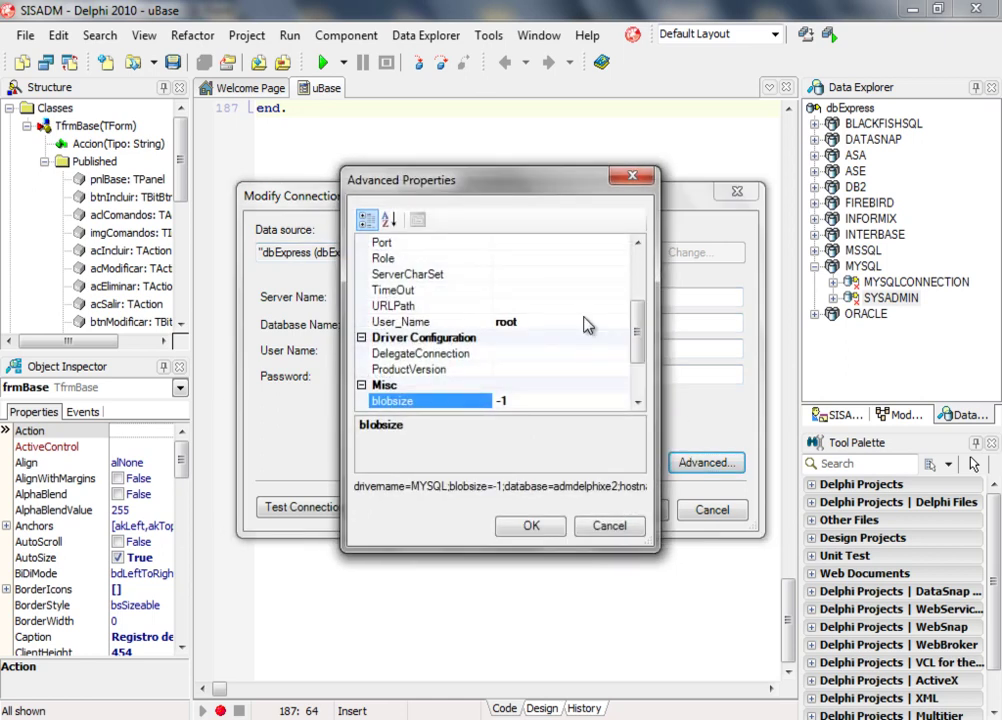
pyautogui.moveTo(636, 330); pyautogui.dragTo(653, 288)
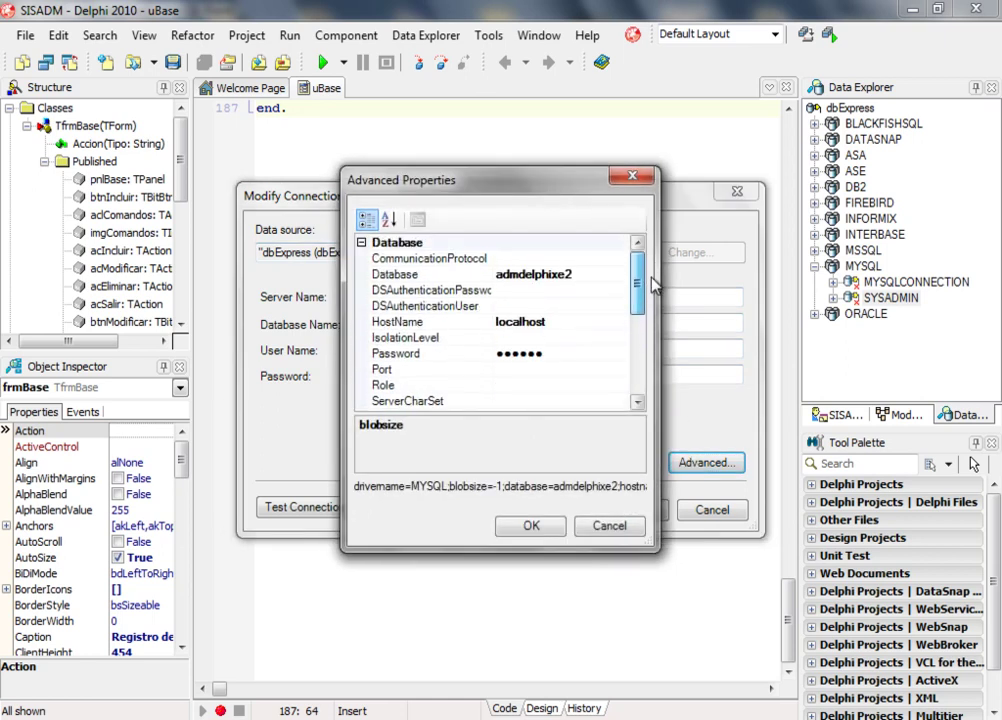
pyautogui.scroll(-1, 653, 288)
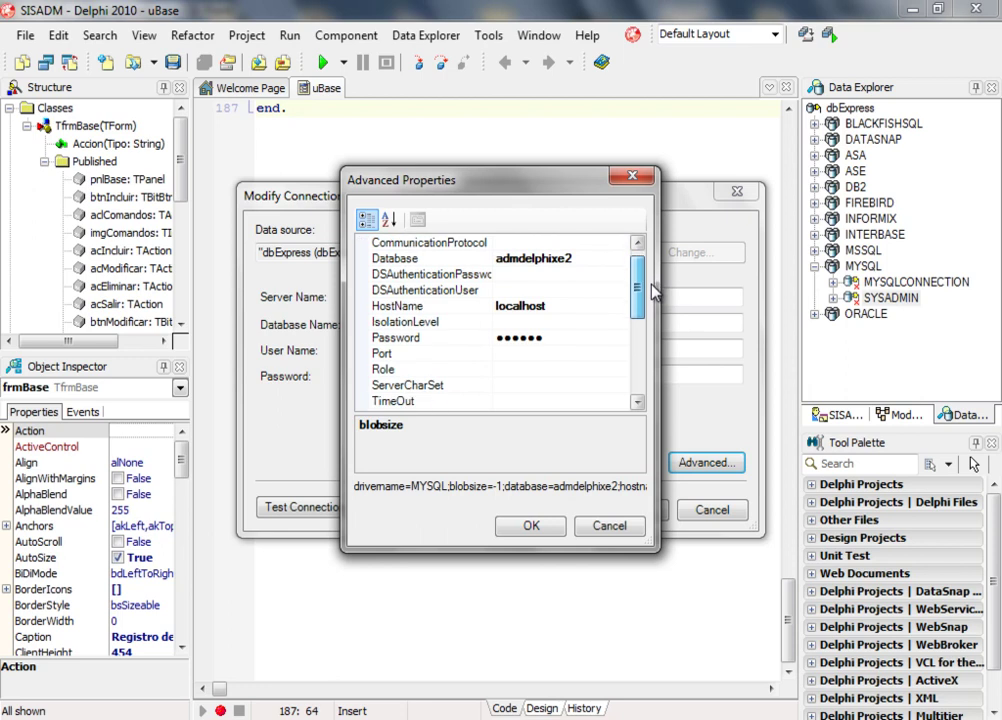
pyautogui.click(512, 356)
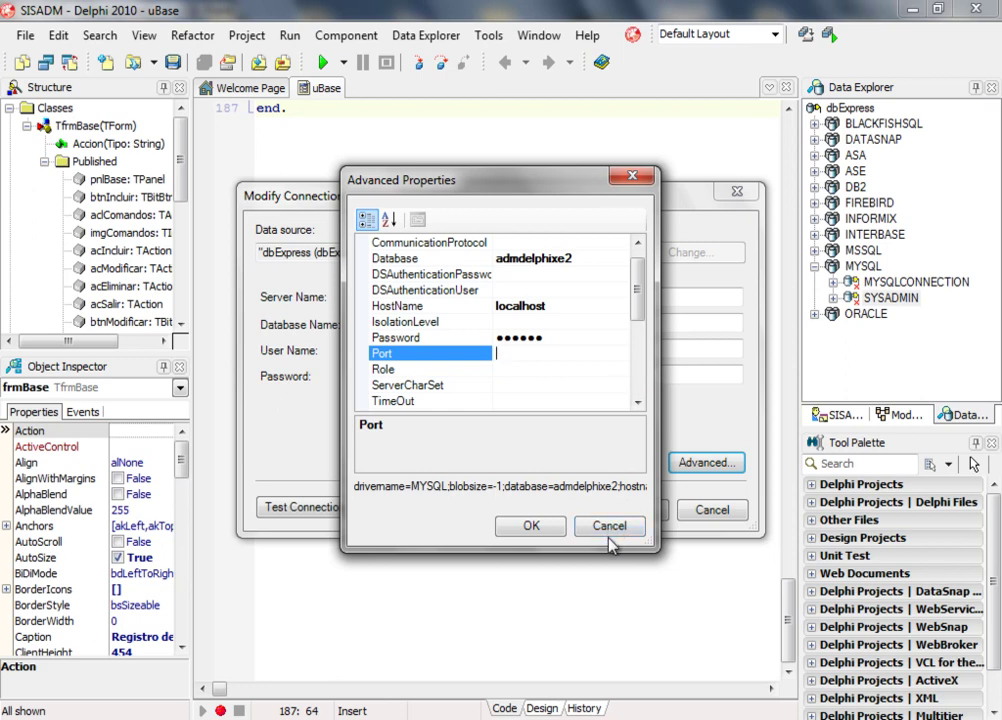
pyautogui.click(610, 528)
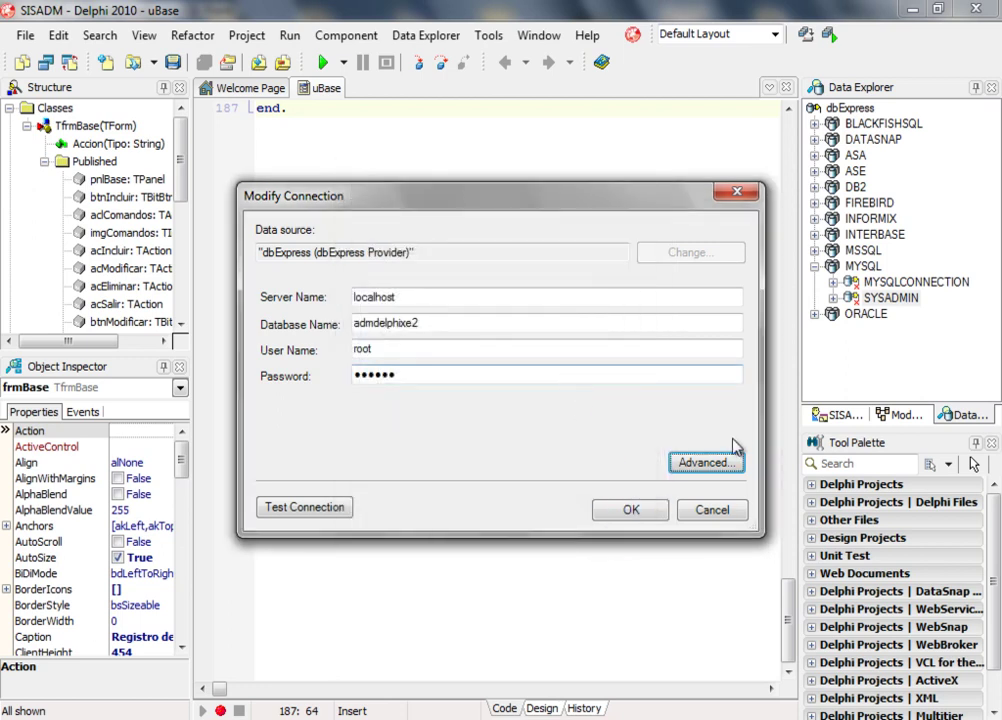
pyautogui.click(315, 512)
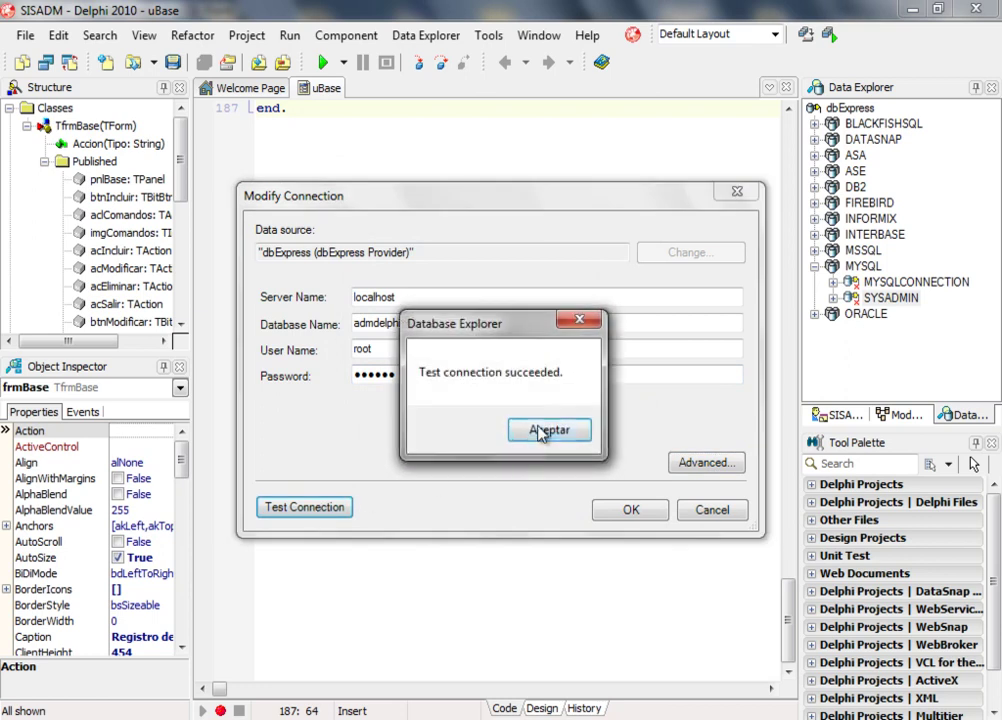
pyautogui.click(541, 431)
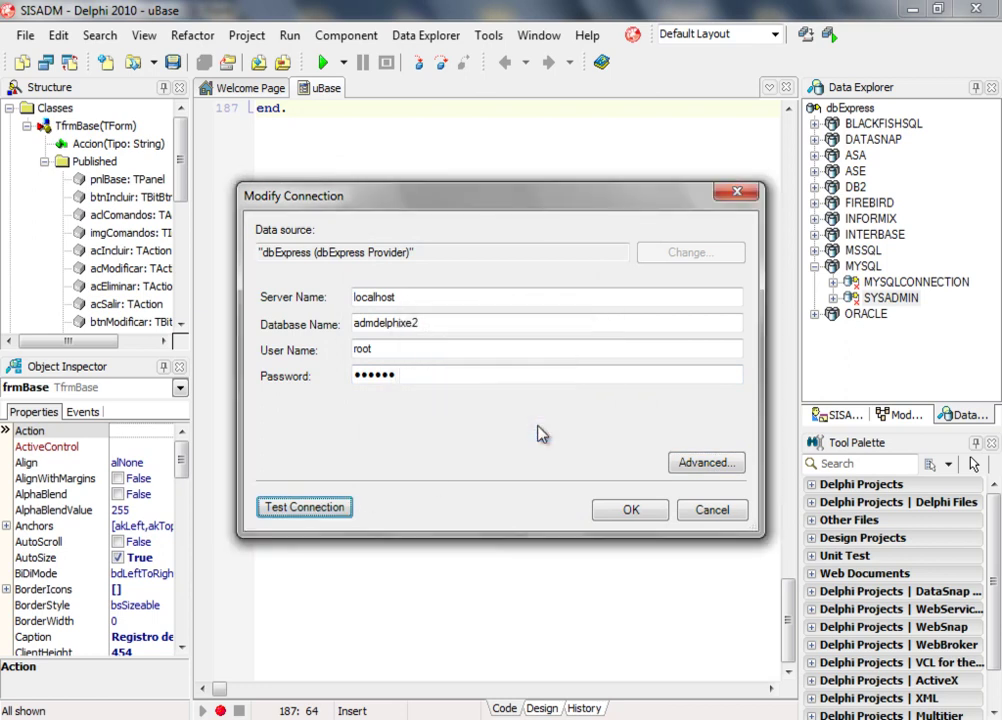
# Save SYSADMIN, expand its Tables to list admdelphixe2's six tables, then collapse it.
pyautogui.click(630, 511)
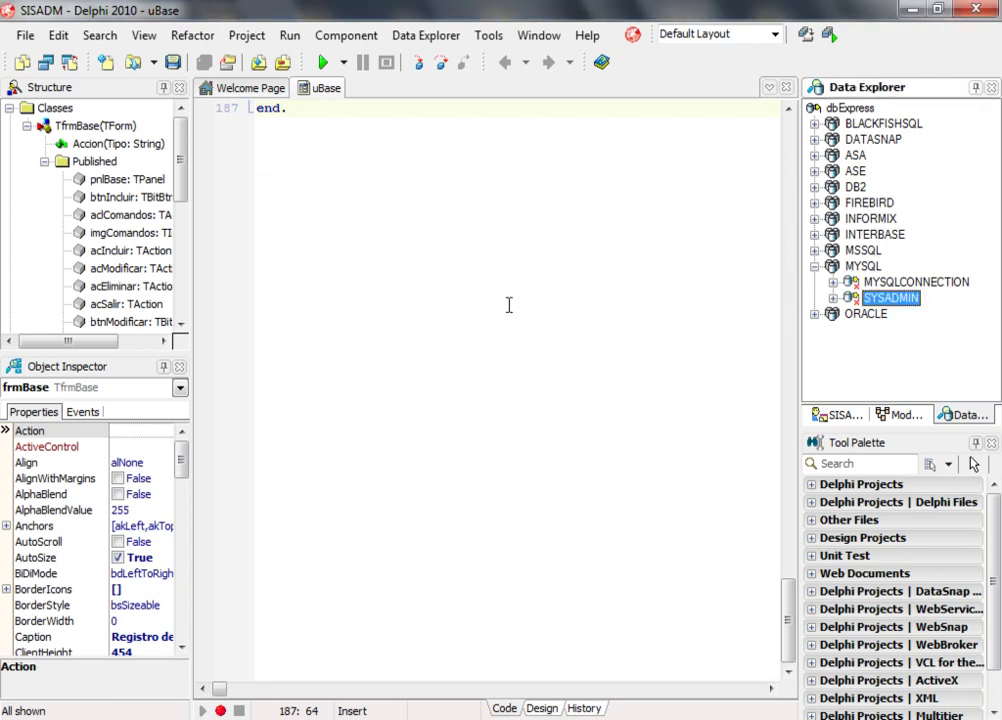
pyautogui.click(833, 298)
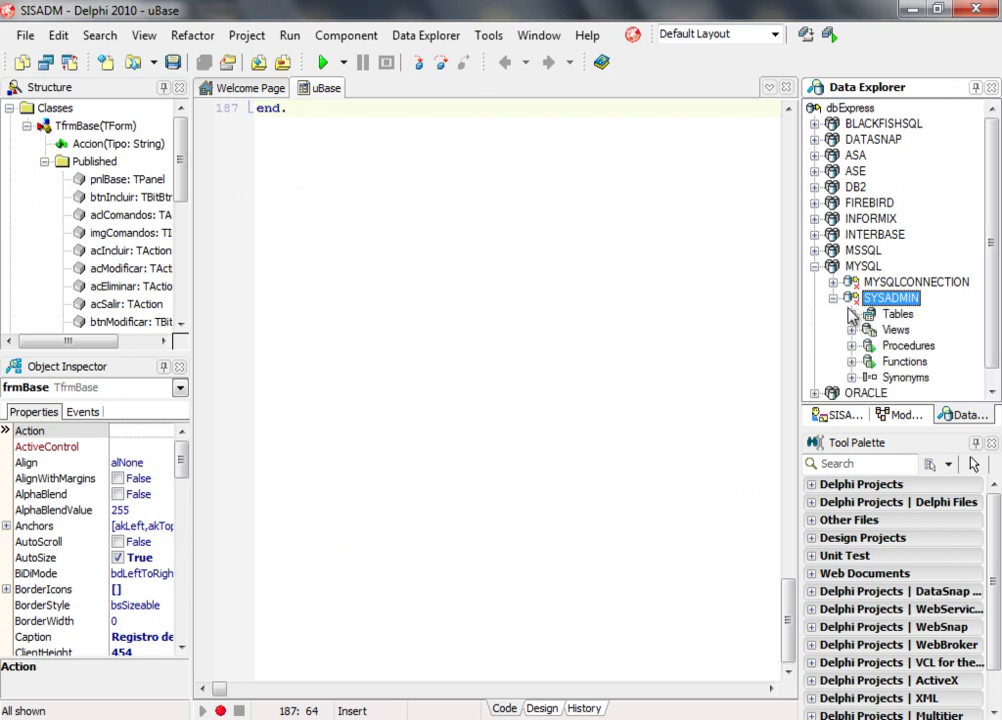
pyautogui.click(850, 313)
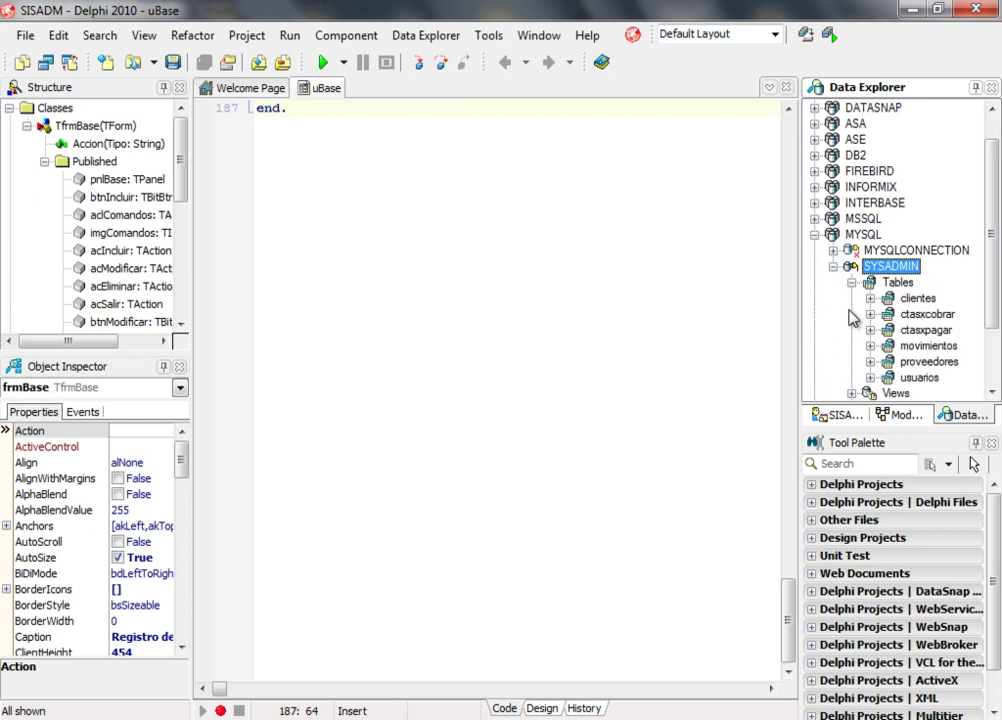
pyautogui.scroll(-1, 990, 286)
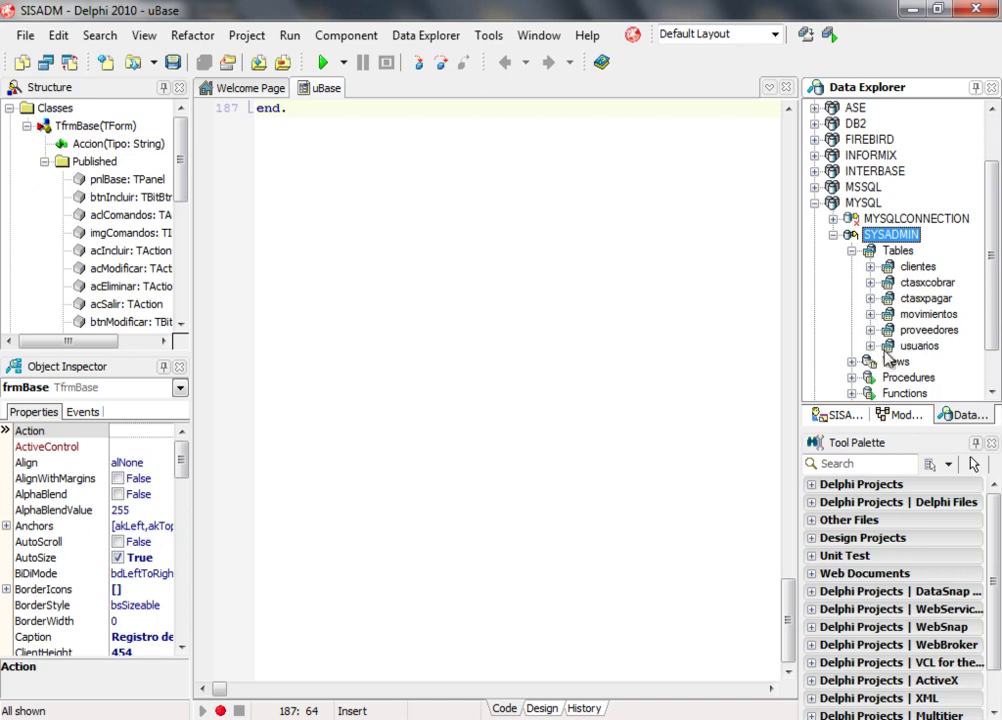
pyautogui.scroll(-1, 992, 305)
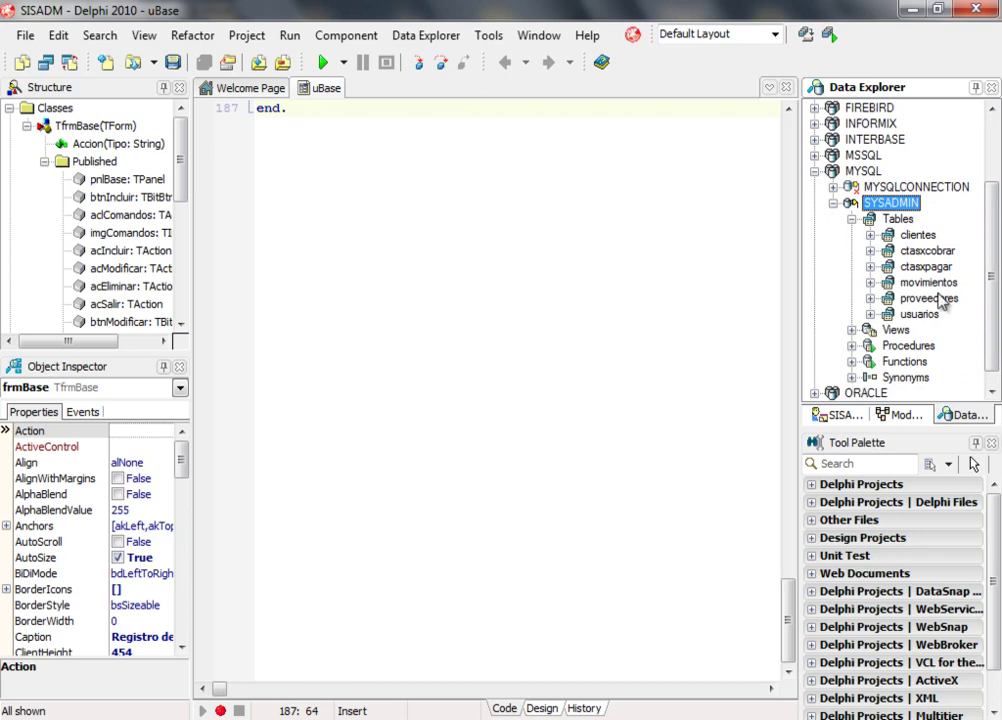
pyautogui.click(833, 203)
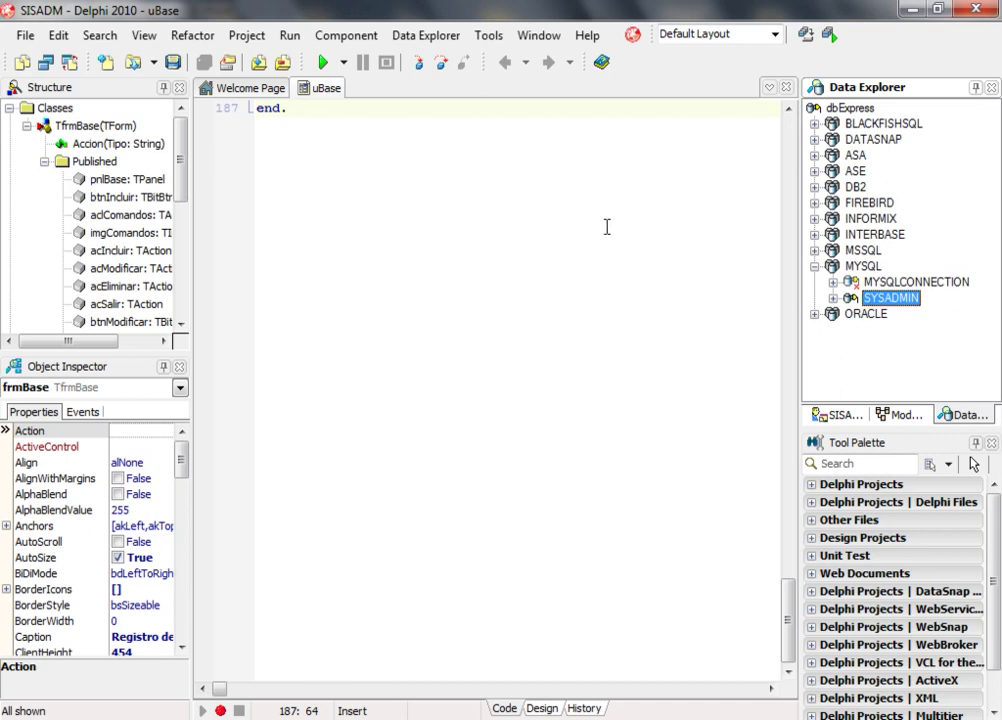
# Bring up the dbExpress 7.0 folder window and open dbxconnections.
pyautogui.click(340, 718)
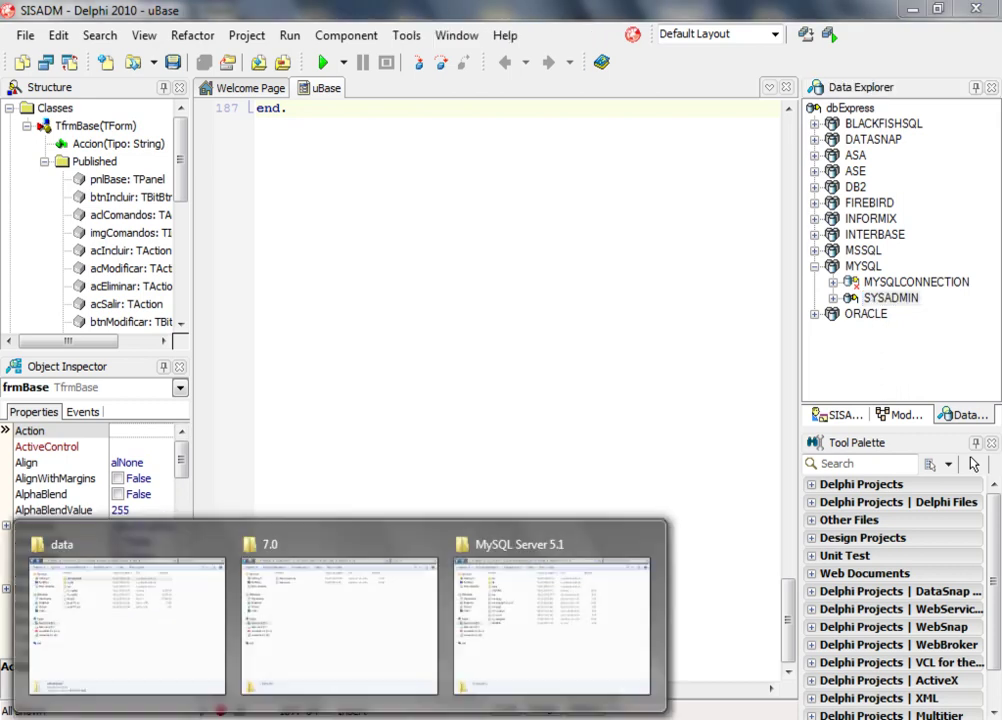
pyautogui.moveTo(322, 642)
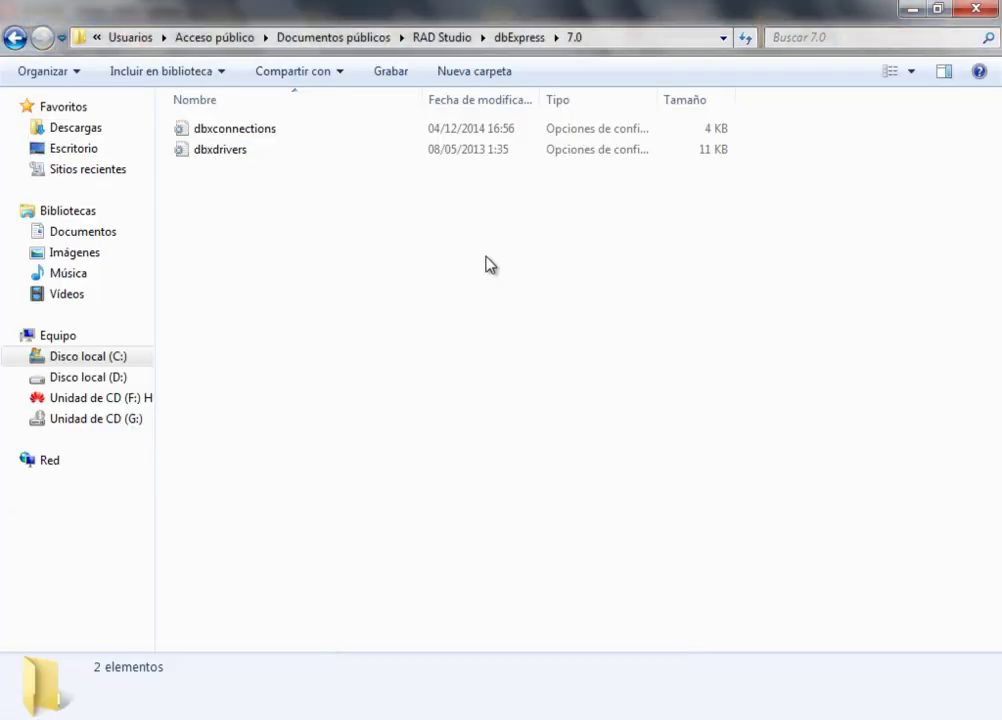
pyautogui.doubleClick(243, 131)
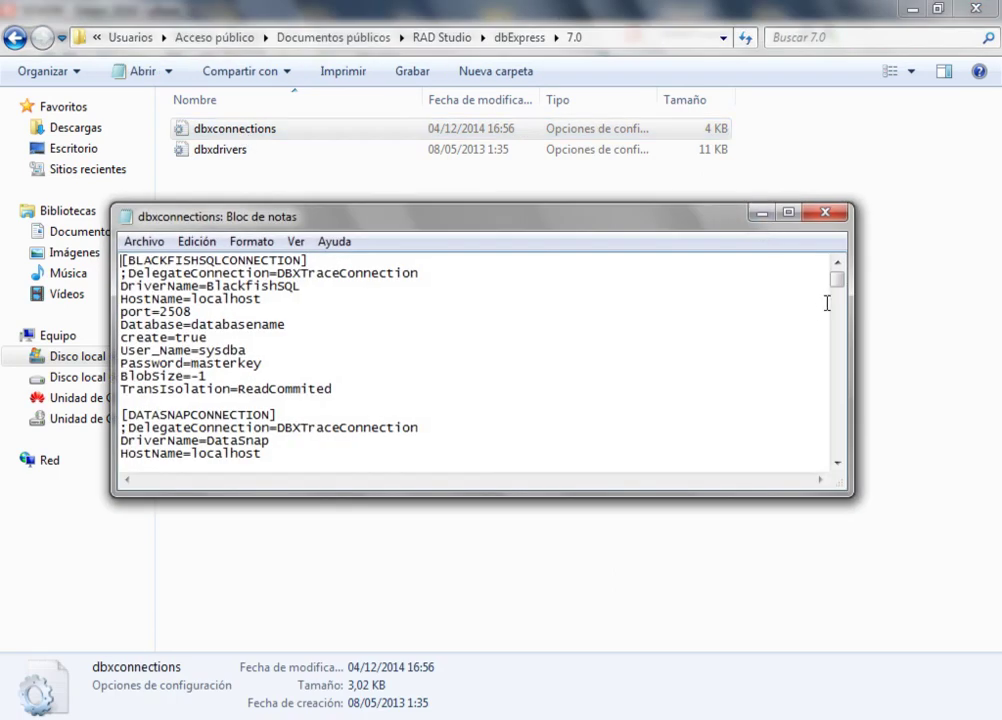
# Scroll dbxconnections in Notepad down to the SYSADMIN section showing MYSQL, admdelphixe2 and localhost.
pyautogui.moveTo(837, 281); pyautogui.dragTo(866, 436)
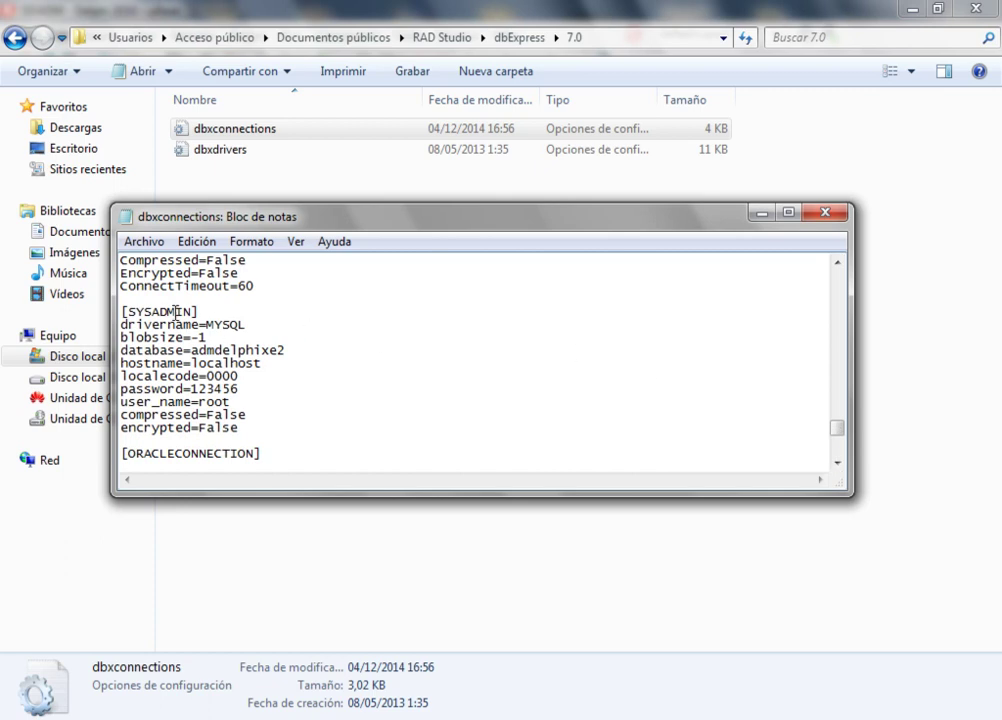